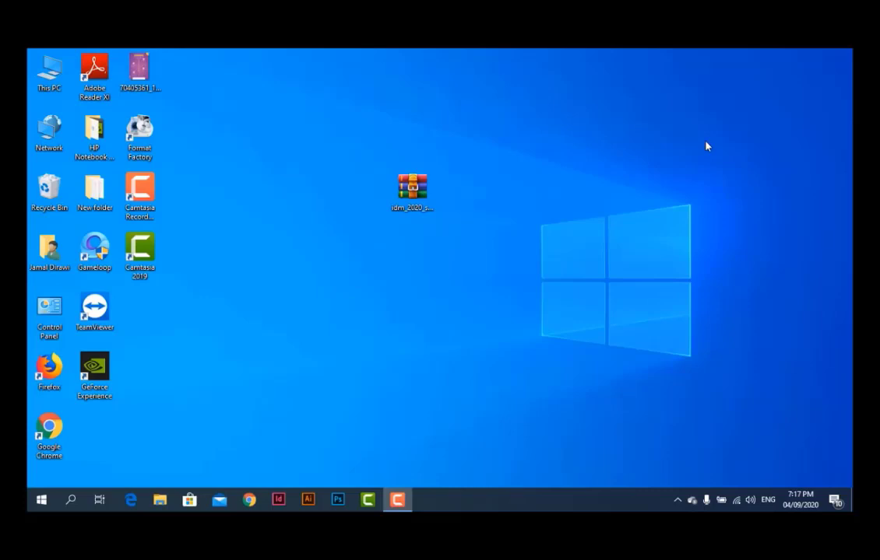
# - Refresh the desktop and move the idm_2020_start.rar archive one icon space to the right
pyautogui.rightClick(707, 146)
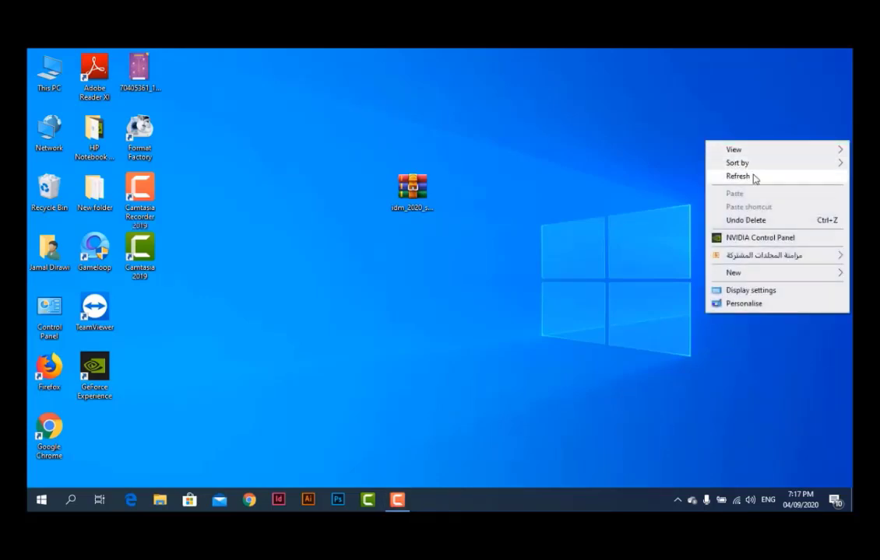
pyautogui.rightClick(510, 221)
pyautogui.click(545, 254)
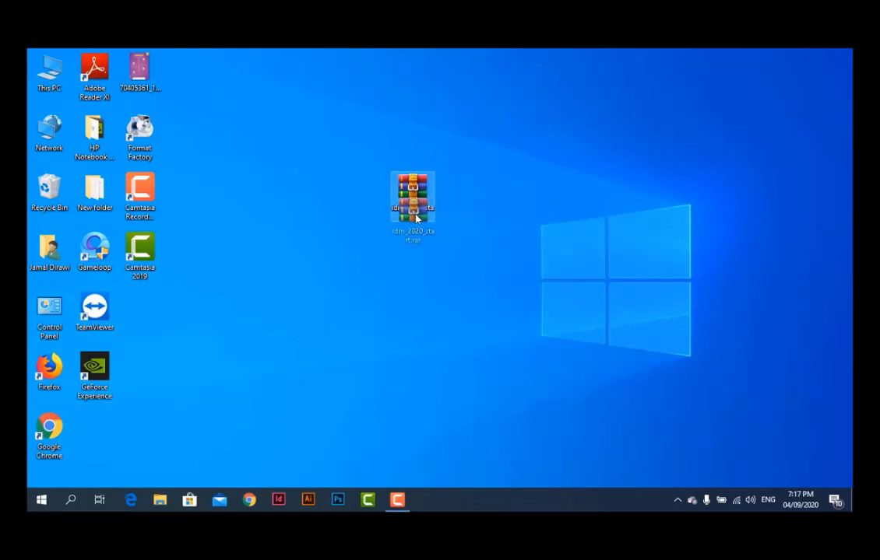
pyautogui.moveTo(414, 209); pyautogui.dragTo(450, 213)
pyautogui.click(387, 200)
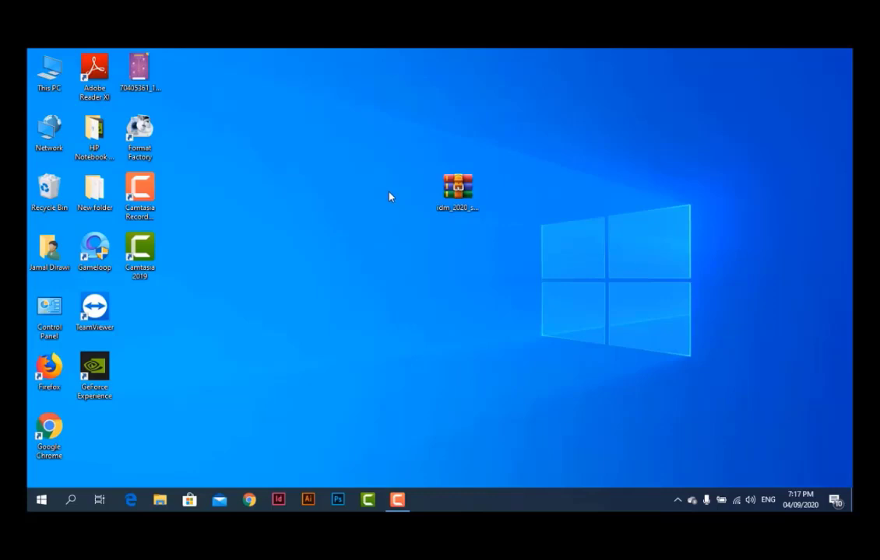
pyautogui.moveTo(490, 161); pyautogui.dragTo(425, 223)
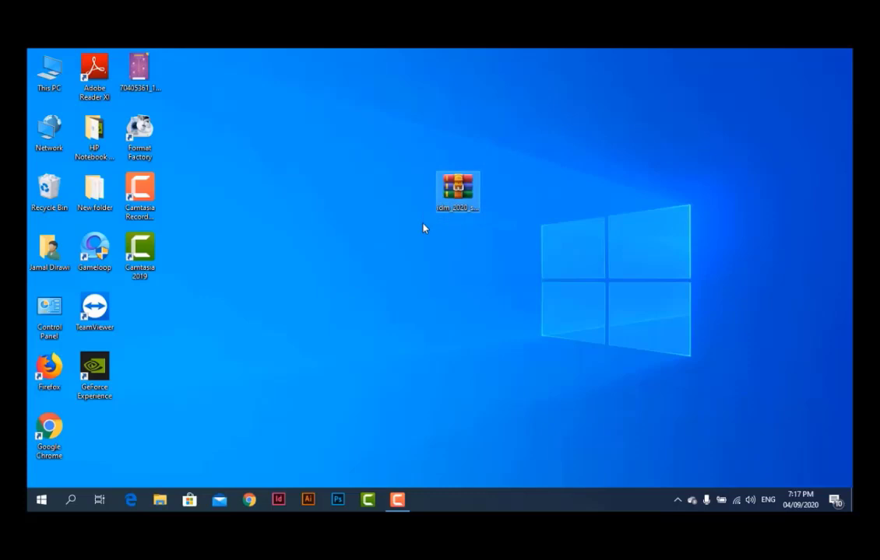
pyautogui.click(424, 228)
pyautogui.rightClick(353, 204)
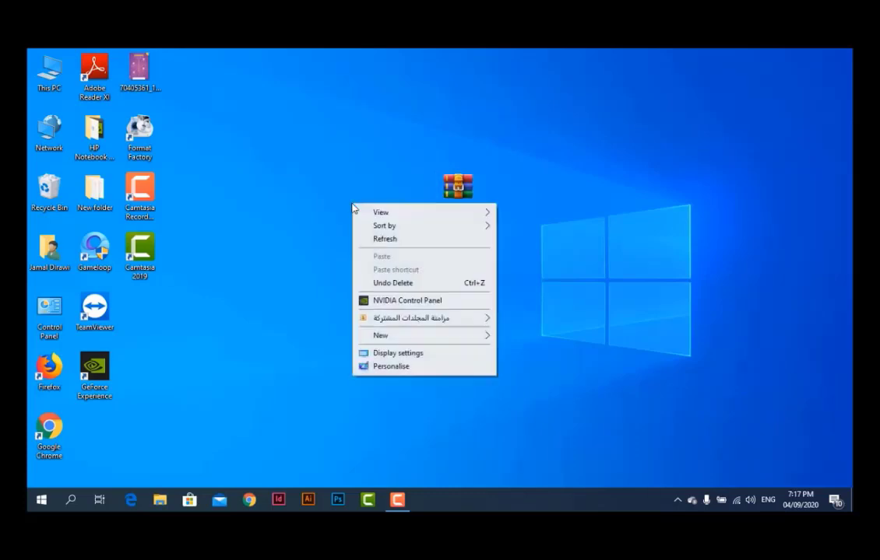
pyautogui.click(385, 239)
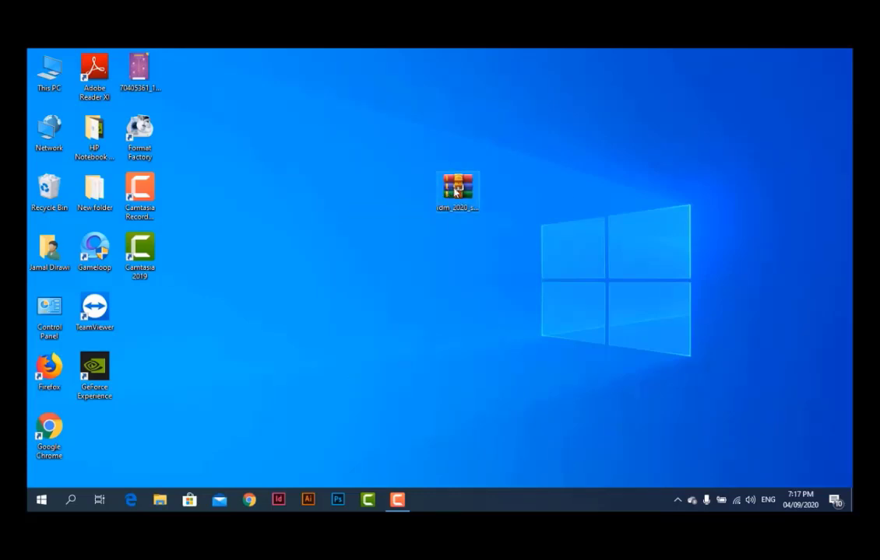
pyautogui.click(456, 191)
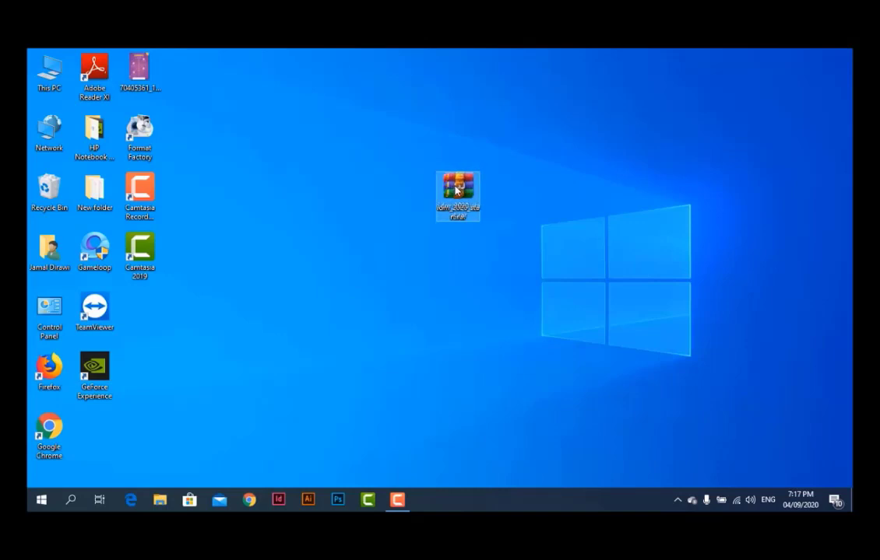
pyautogui.click(369, 193)
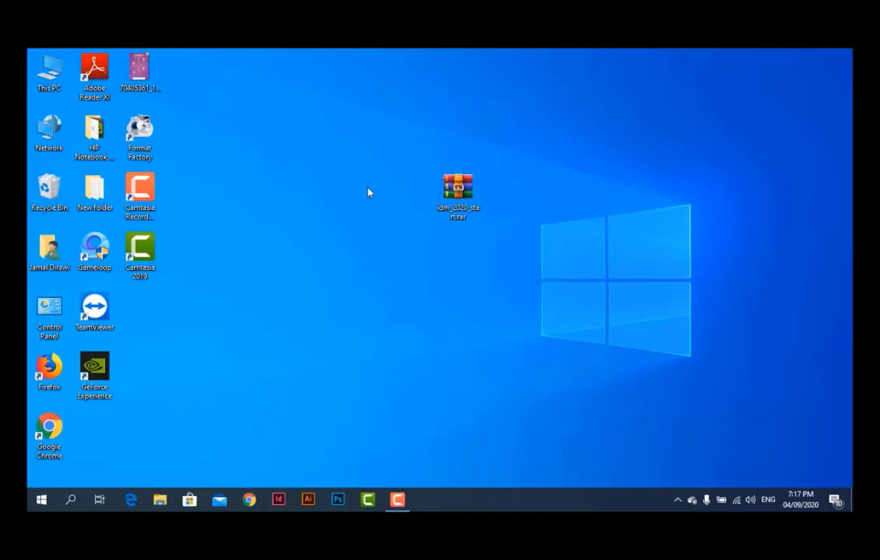
pyautogui.click(457, 190)
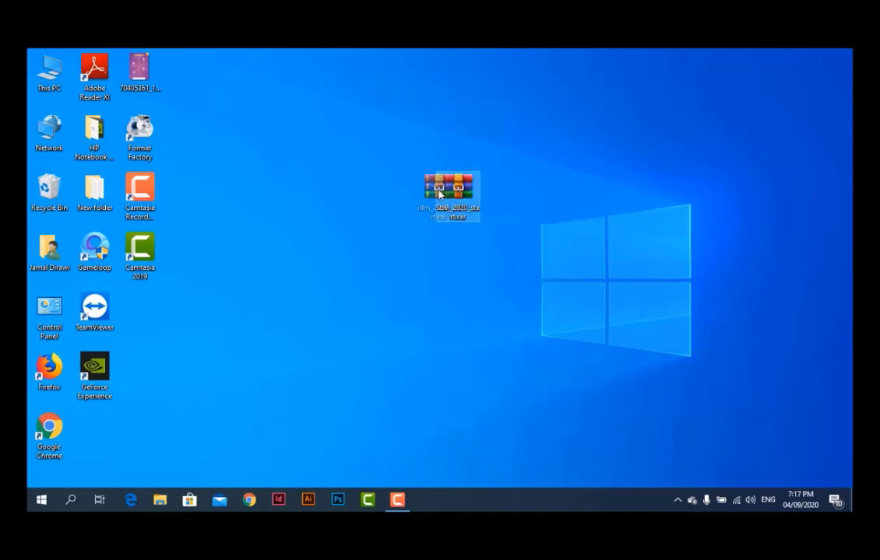
pyautogui.click(362, 183)
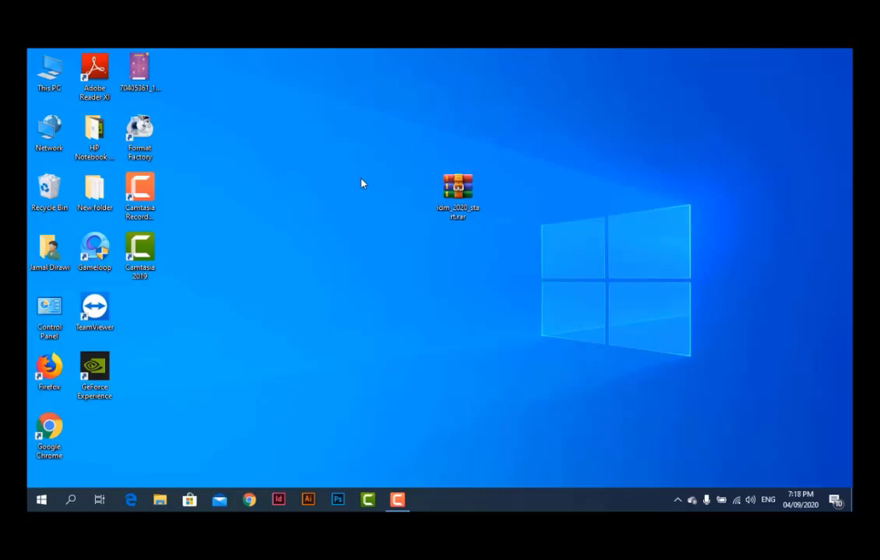
# - Extract idm_2020_start.rar directly onto the desktop and place the extracted folder beside the archive
pyautogui.rightClick(454, 188)
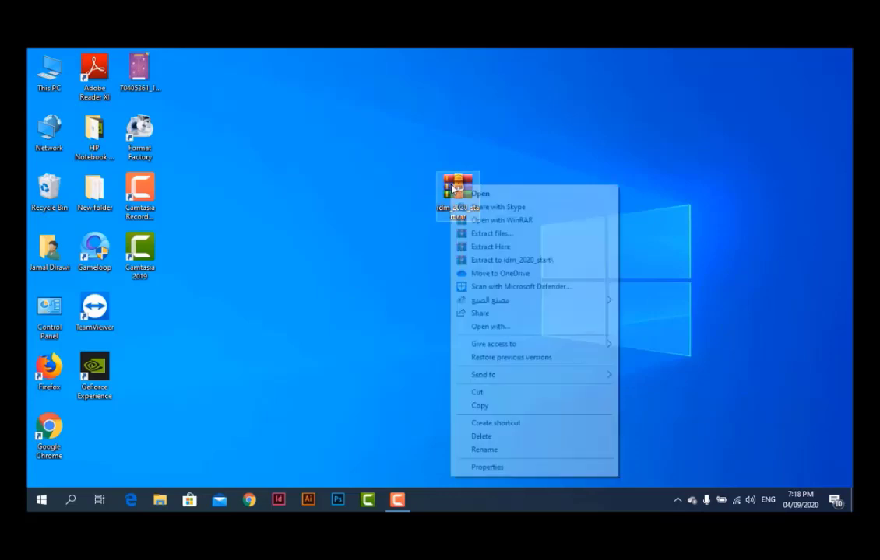
pyautogui.click(492, 247)
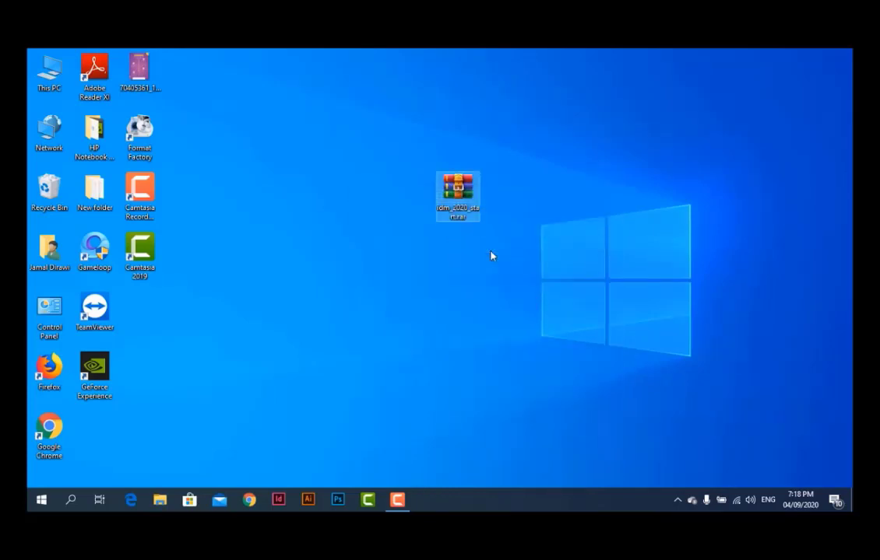
pyautogui.moveTo(95, 428); pyautogui.dragTo(378, 201)
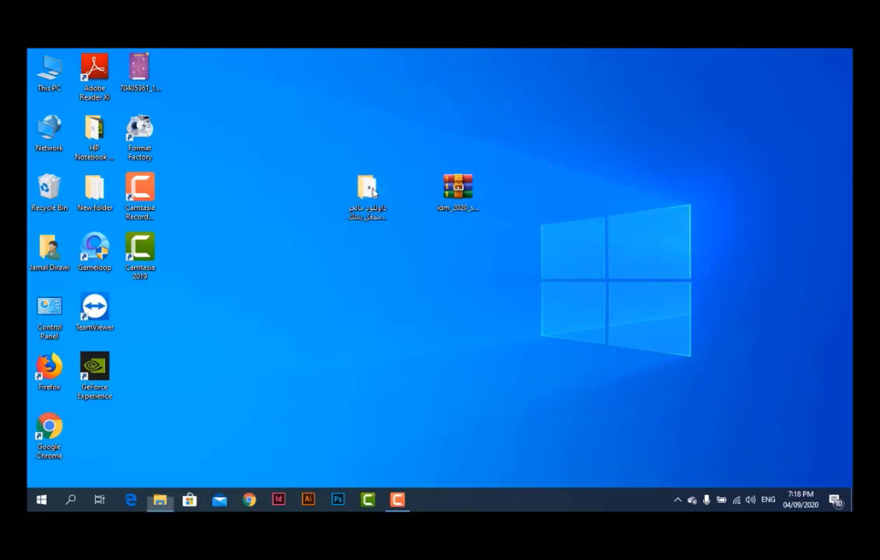
# - Open the extracted folder and launch the 2020.IDM.exe installer
pyautogui.doubleClick(367, 198)
pyautogui.moveTo(187, 192); pyautogui.dragTo(193, 156)
pyautogui.click(195, 156)
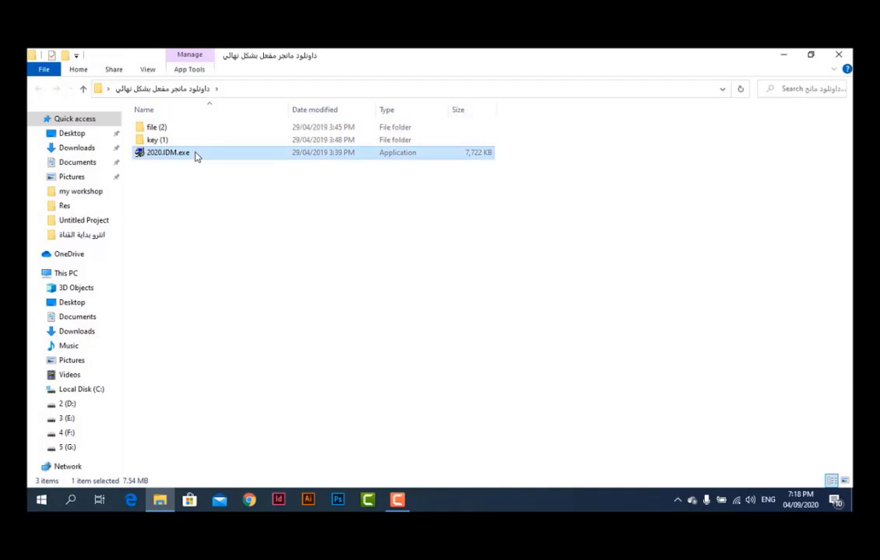
pyautogui.doubleClick(195, 155)
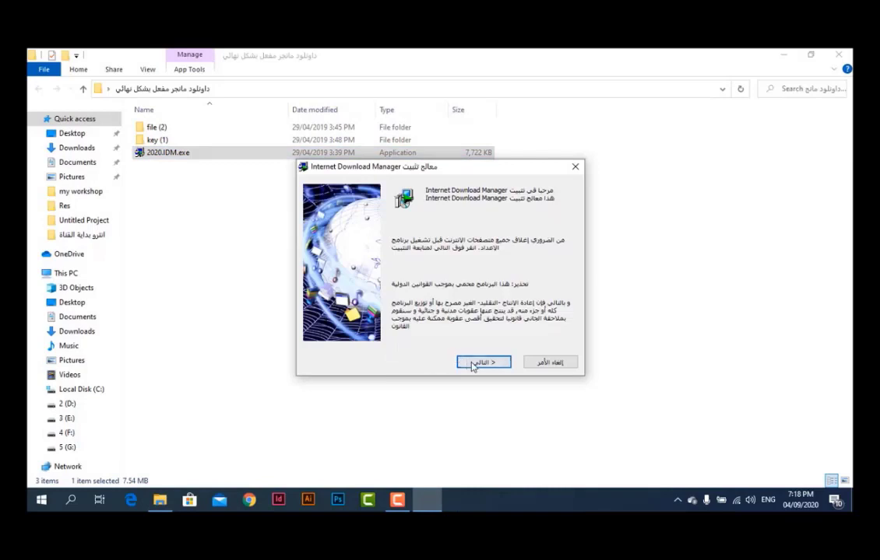
# - Install Internet Download Manager, accepting the licence agreement and keeping the default destination folder and desktop icon option
pyautogui.click(470, 363)
pyautogui.click(435, 338)
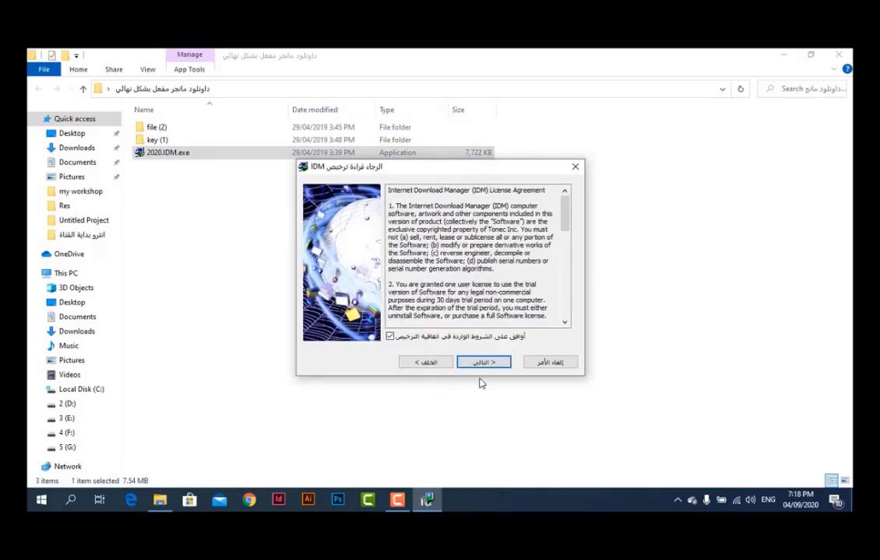
pyautogui.click(476, 364)
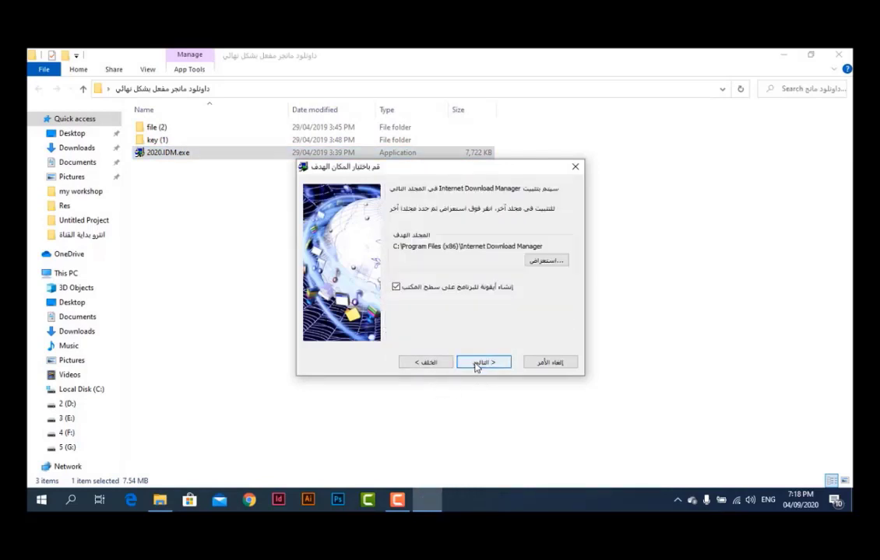
pyautogui.click(477, 365)
pyautogui.click(475, 364)
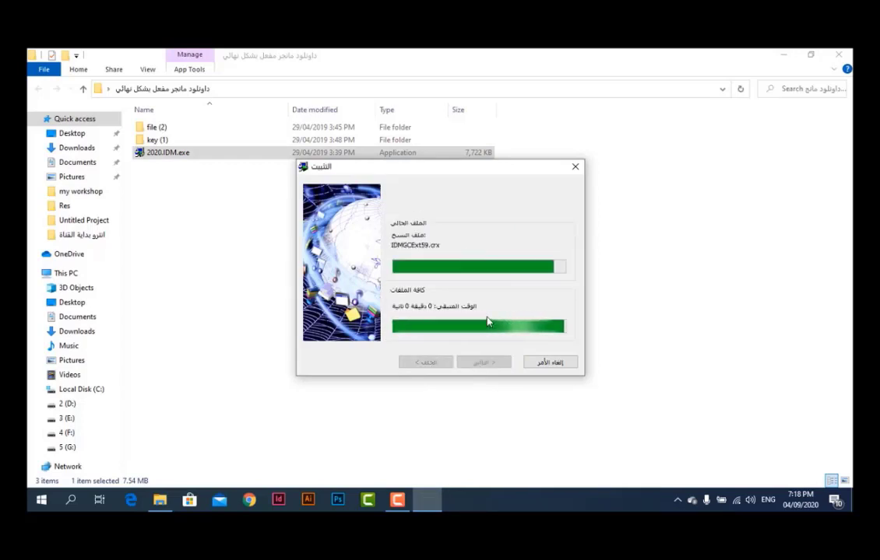
pyautogui.click(487, 363)
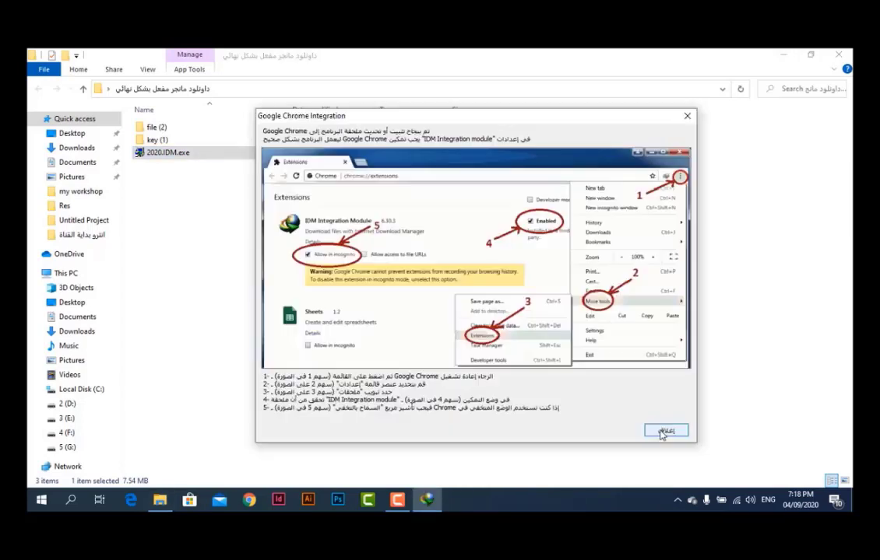
# - Dismiss the Google Chrome and Firefox integration notices and cancel the Internet Download Manager registration form
pyautogui.click(662, 432)
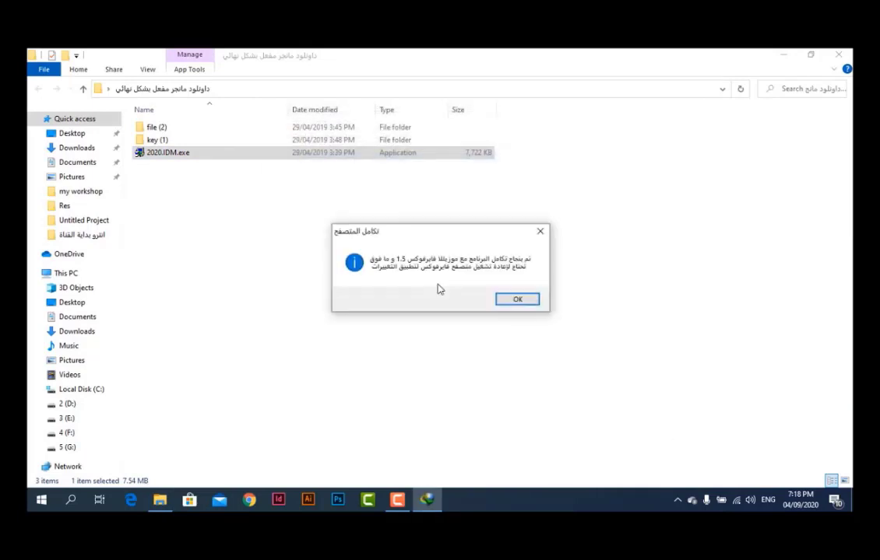
pyautogui.click(518, 302)
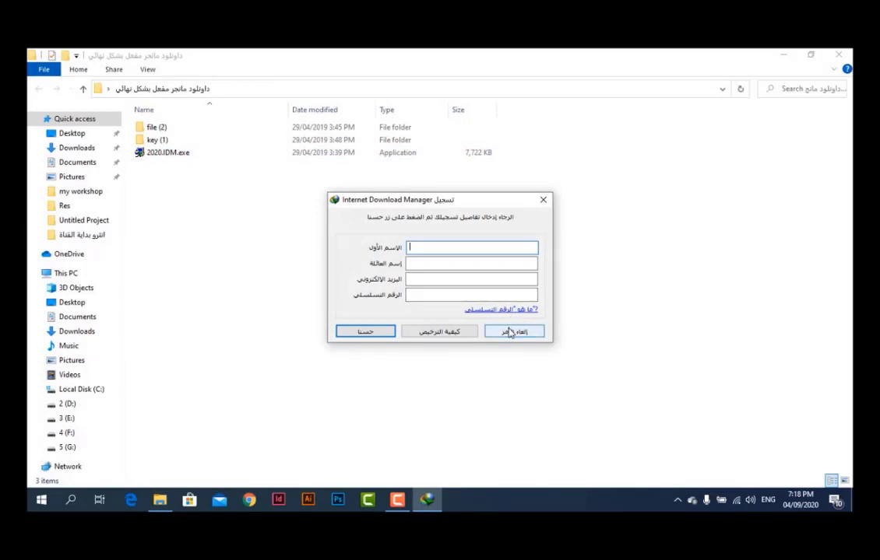
pyautogui.click(512, 333)
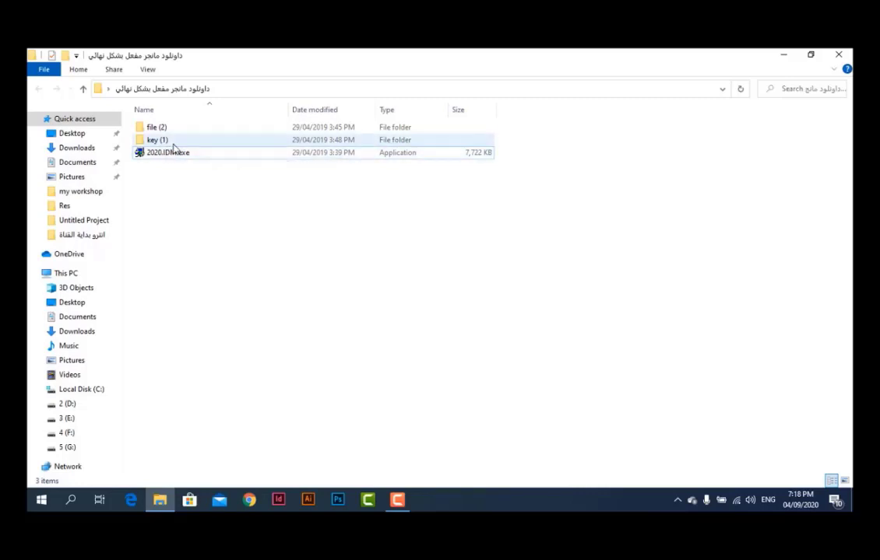
# - Open the key (1) folder and look over its x64 and x86 registry files
pyautogui.doubleClick(167, 145)
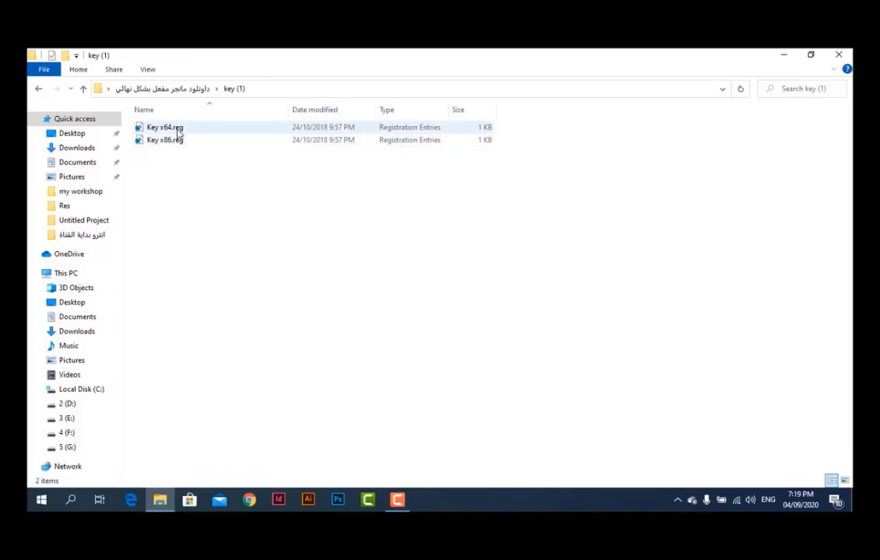
pyautogui.click(177, 140)
pyautogui.keyDown('shift'); pyautogui.click(163, 127); pyautogui.keyUp('shift')
pyautogui.click(178, 161)
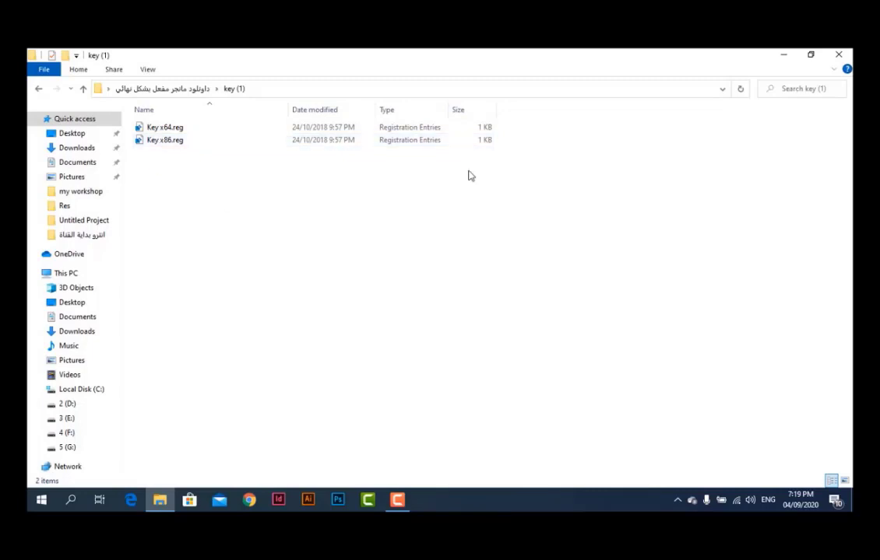
# - Minimize the folder window, check the Windows system type in the properties of This PC, and close the System window
pyautogui.click(784, 56)
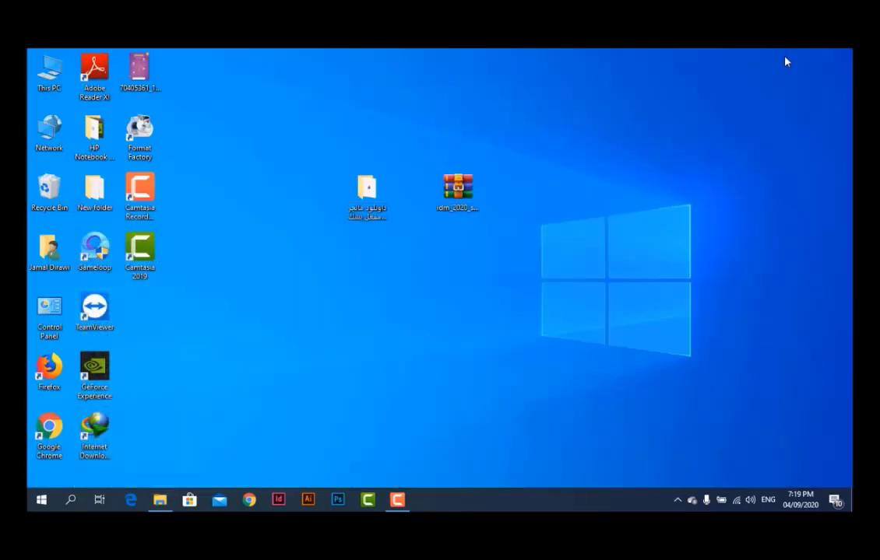
pyautogui.rightClick(289, 131)
pyautogui.click(233, 145)
pyautogui.rightClick(40, 77)
pyautogui.click(57, 74)
pyautogui.rightClick(52, 72)
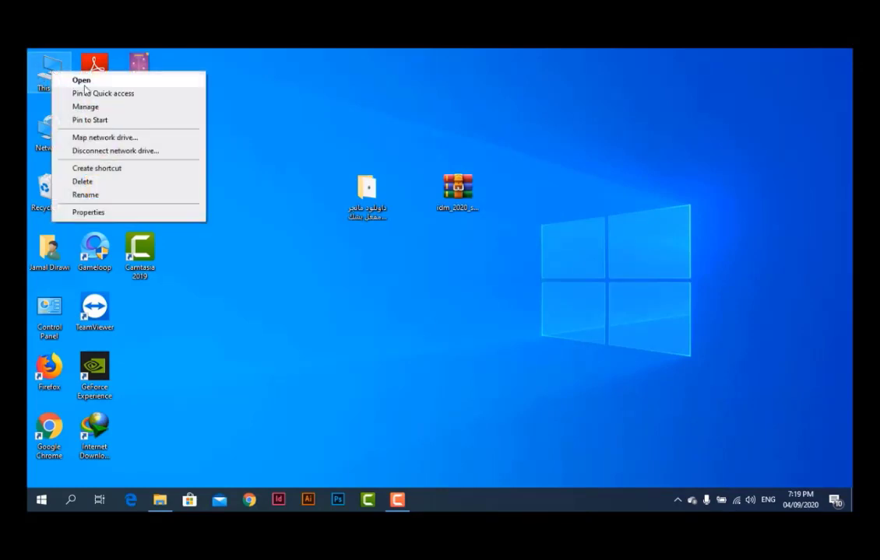
pyautogui.click(112, 213)
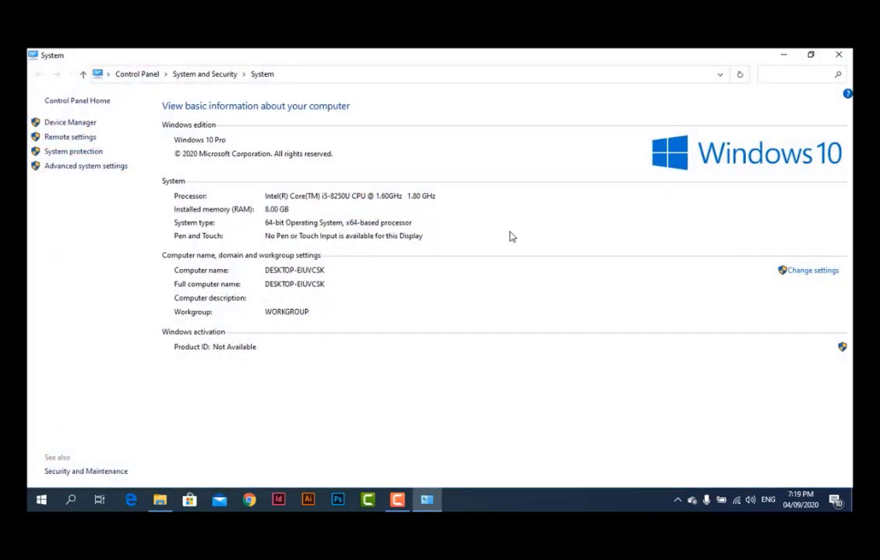
pyautogui.click(838, 55)
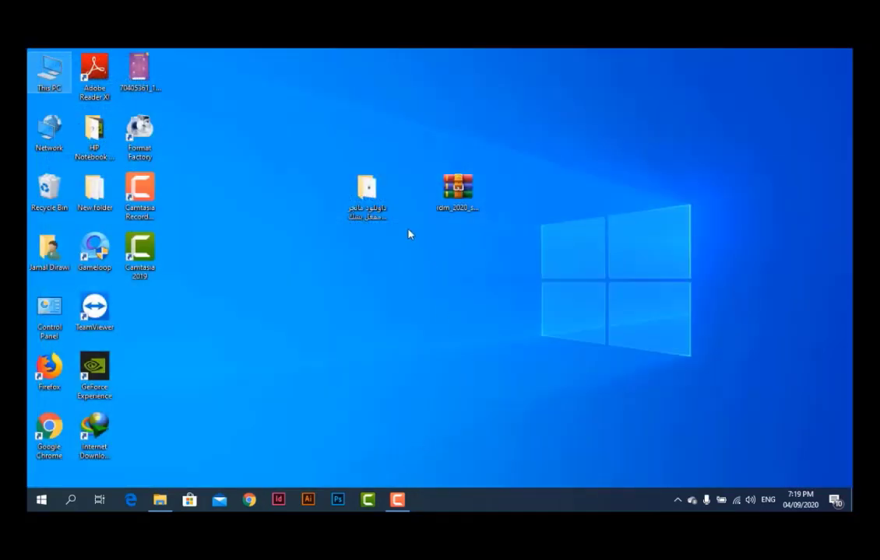
# - Return to the key (1) folder and merge Key x64.reg into the Windows registry, confirming the import
pyautogui.click(160, 500)
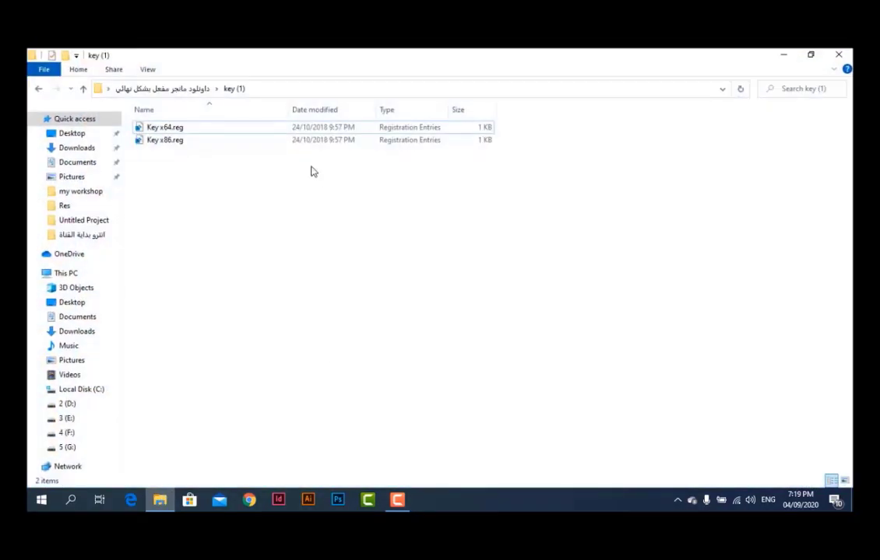
pyautogui.doubleClick(231, 129)
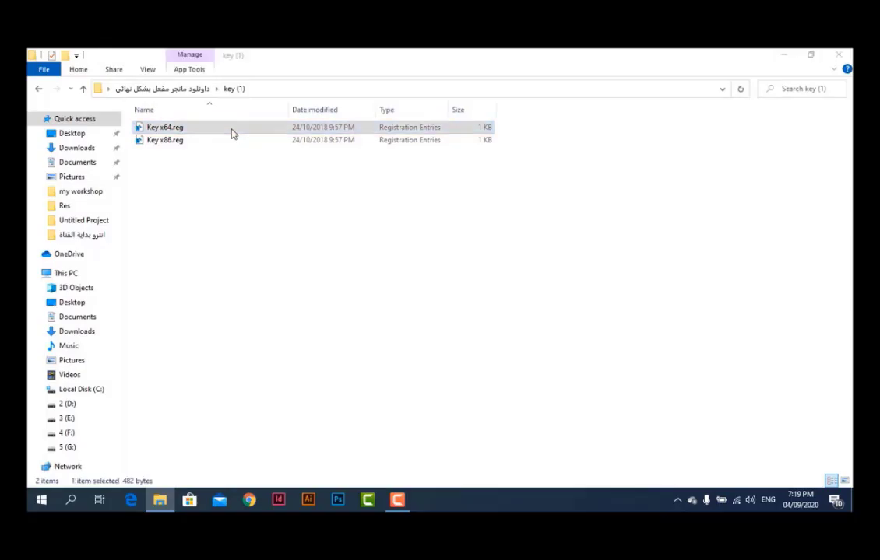
pyautogui.click(527, 289)
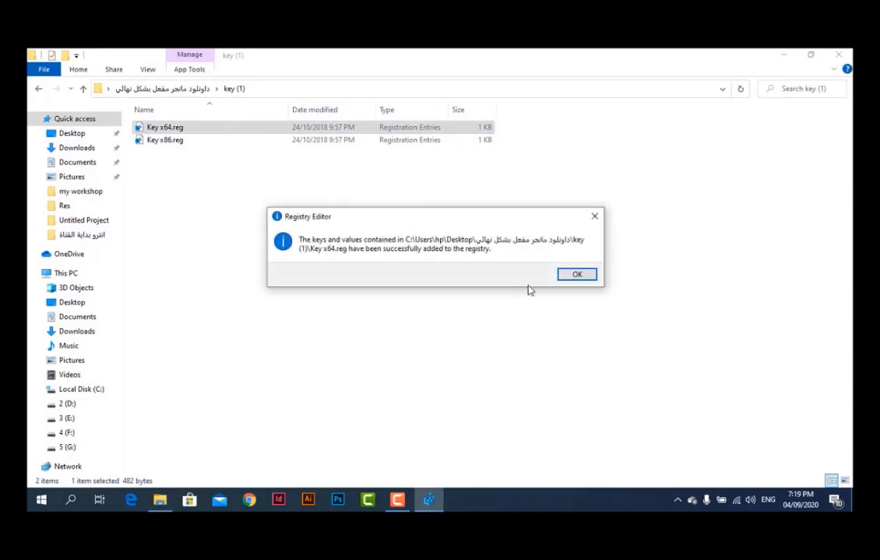
pyautogui.click(576, 275)
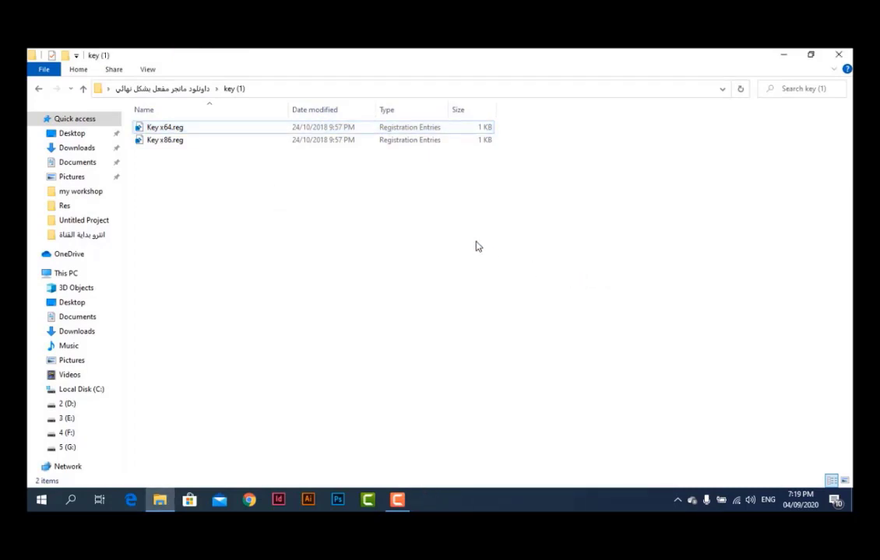
# - Copy IDMan.exe from the file (2) folder and minimize the folder window
pyautogui.click(38, 88)
pyautogui.click(176, 177)
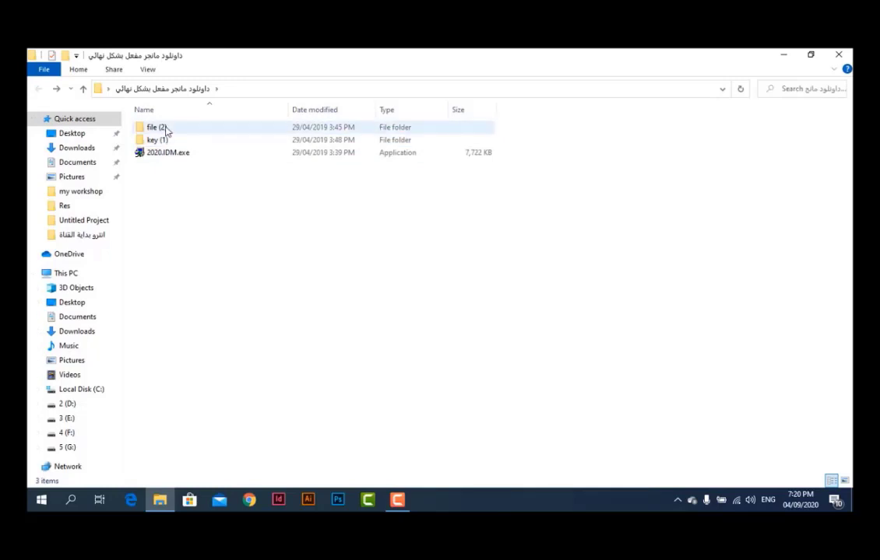
pyautogui.doubleClick(156, 128)
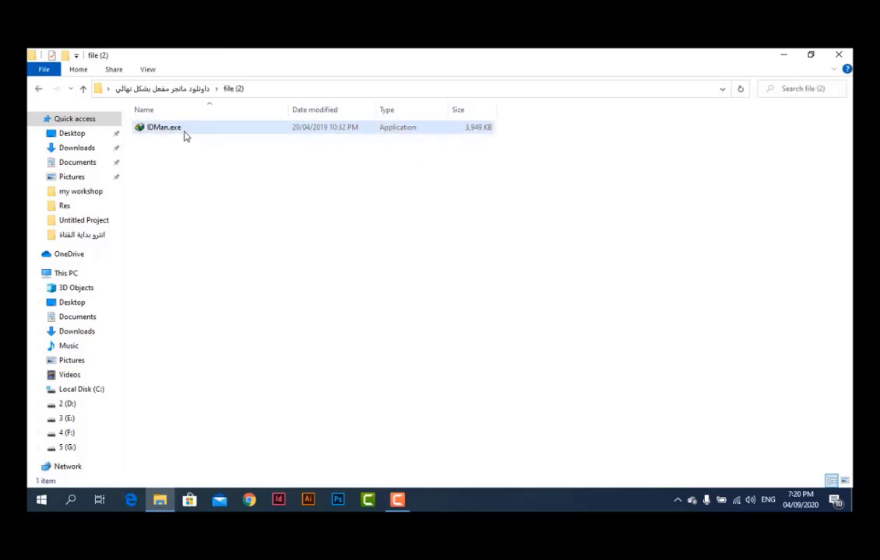
pyautogui.click(185, 136)
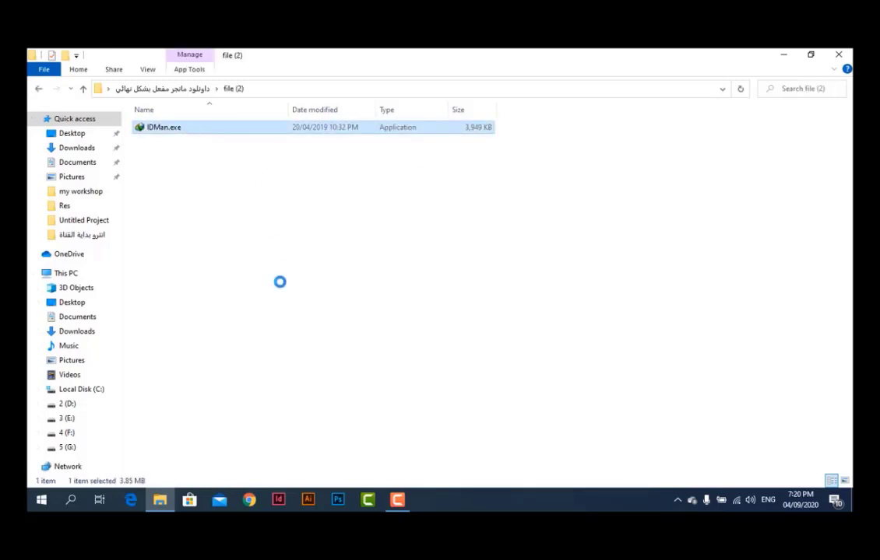
pyautogui.rightClick(190, 132)
pyautogui.click(241, 404)
pyautogui.click(783, 54)
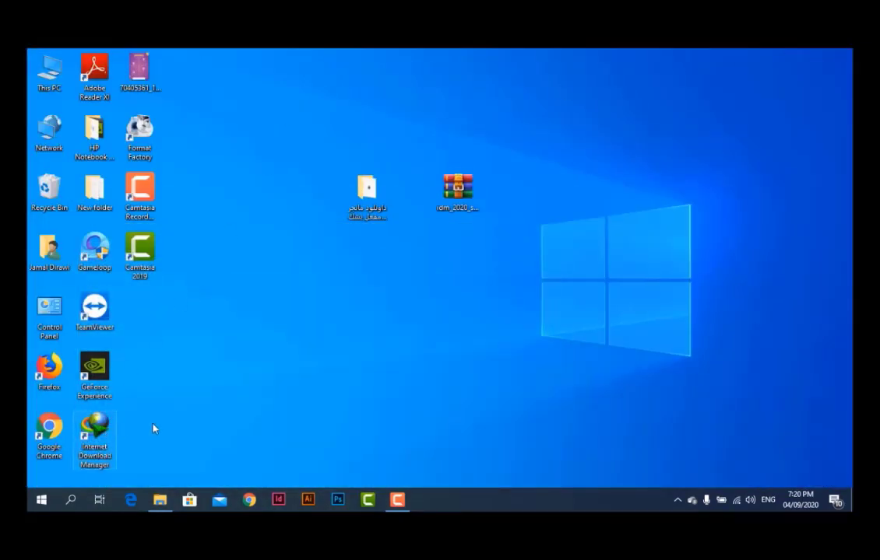
# - Move the Internet Download Manager desktop shortcut beside the extracted folder and open the shortcut's file location
pyautogui.moveTo(95, 428); pyautogui.dragTo(301, 229)
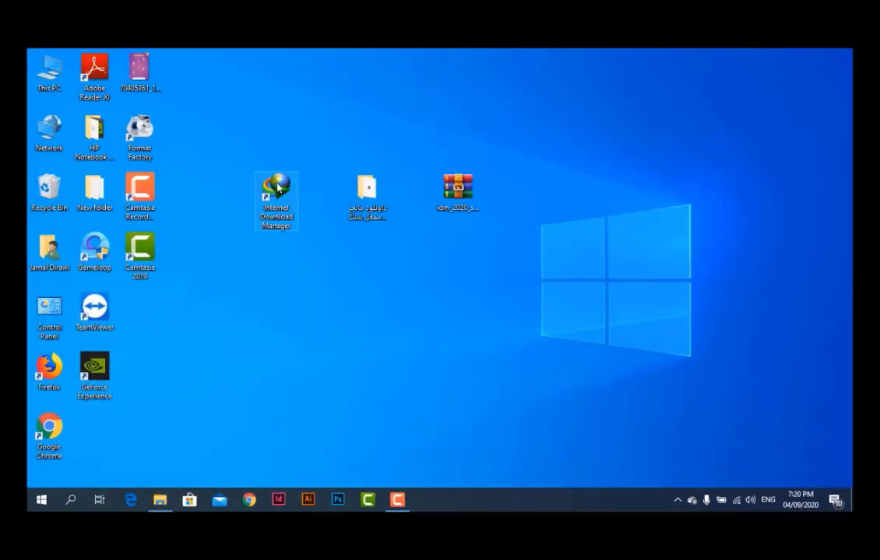
pyautogui.rightClick(278, 201)
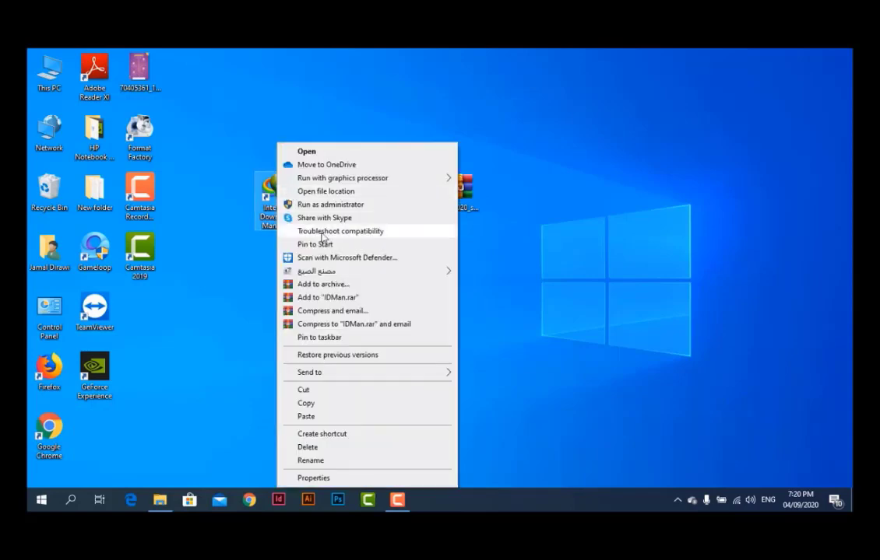
pyautogui.click(325, 191)
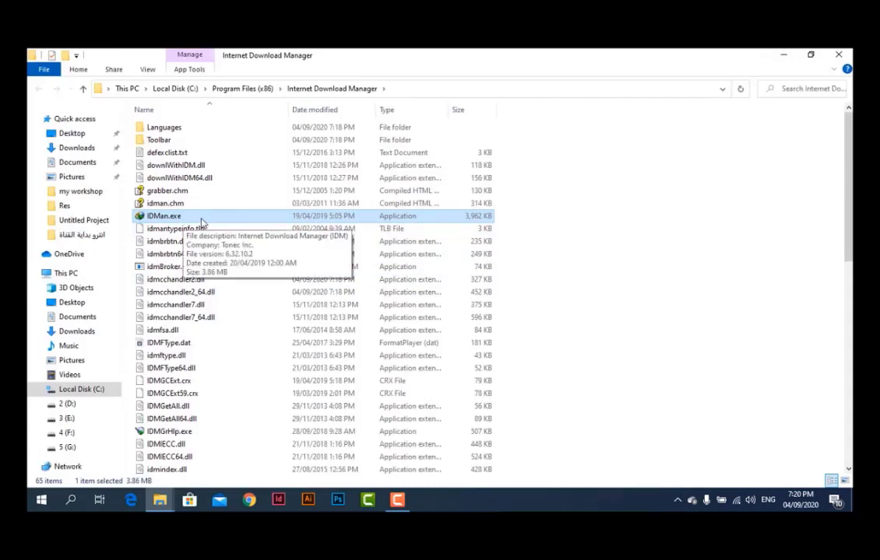
# - Replace IDMan.exe in the Internet Download Manager program folder with the copied version, granting administrator permission, and minimize the window
pyautogui.press('Delete')
pyautogui.click(222, 208)
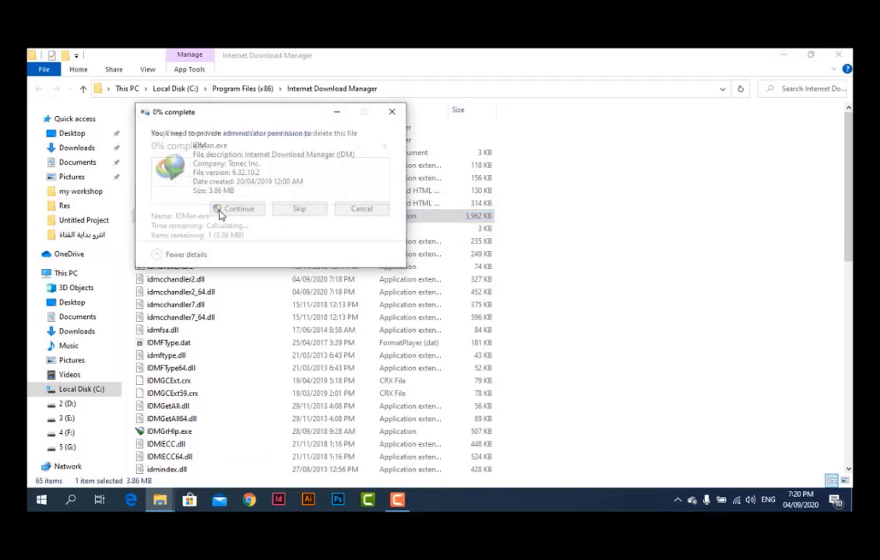
pyautogui.rightClick(572, 204)
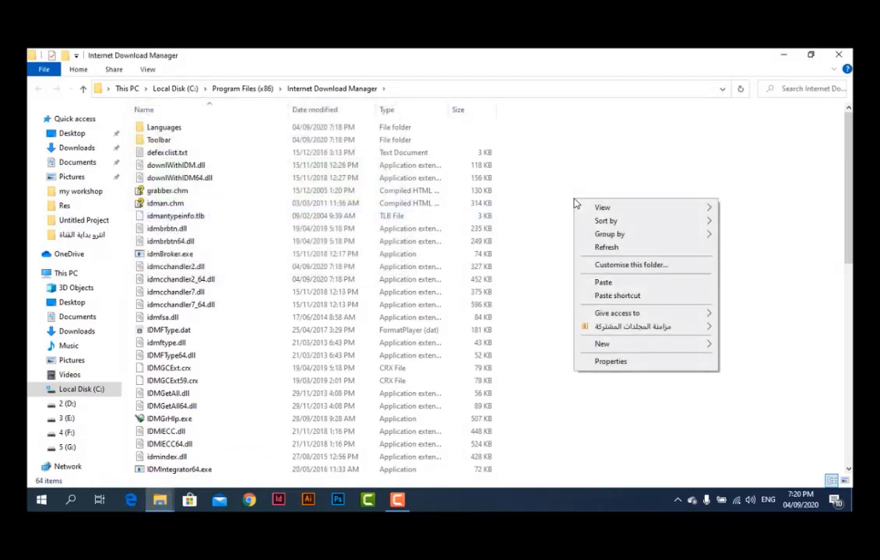
pyautogui.click(632, 283)
pyautogui.click(405, 193)
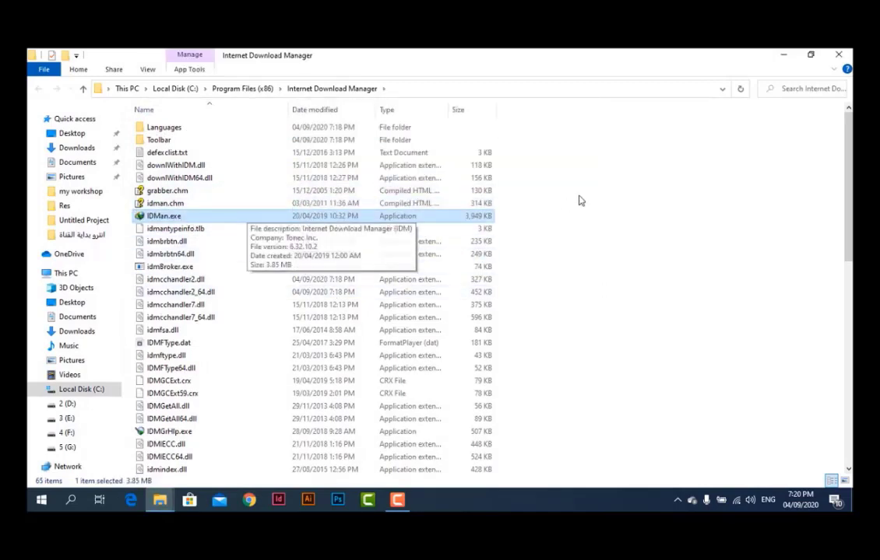
pyautogui.rightClick(610, 187)
pyautogui.click(649, 231)
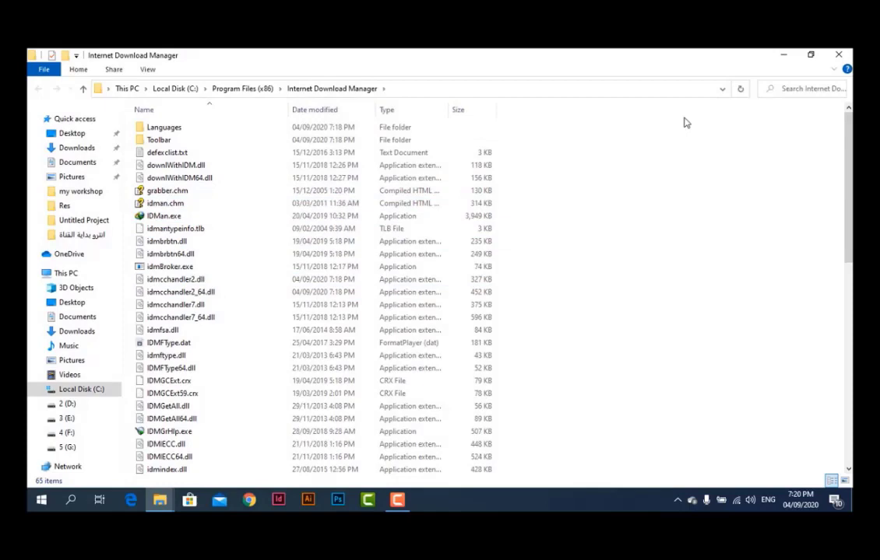
pyautogui.click(783, 55)
# - Launch Internet Download Manager from the desktop, check its registration options, and close the program window
pyautogui.click(277, 191)
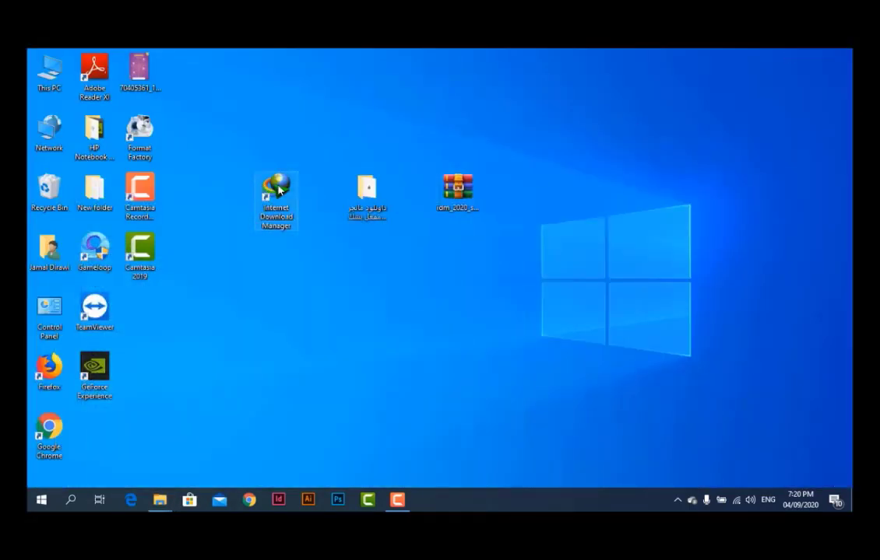
pyautogui.press('Return')
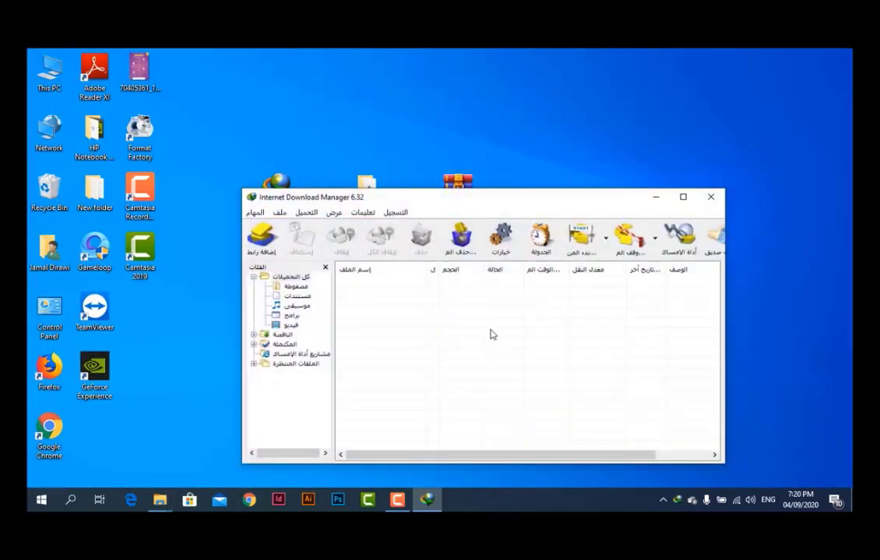
pyautogui.click(378, 232)
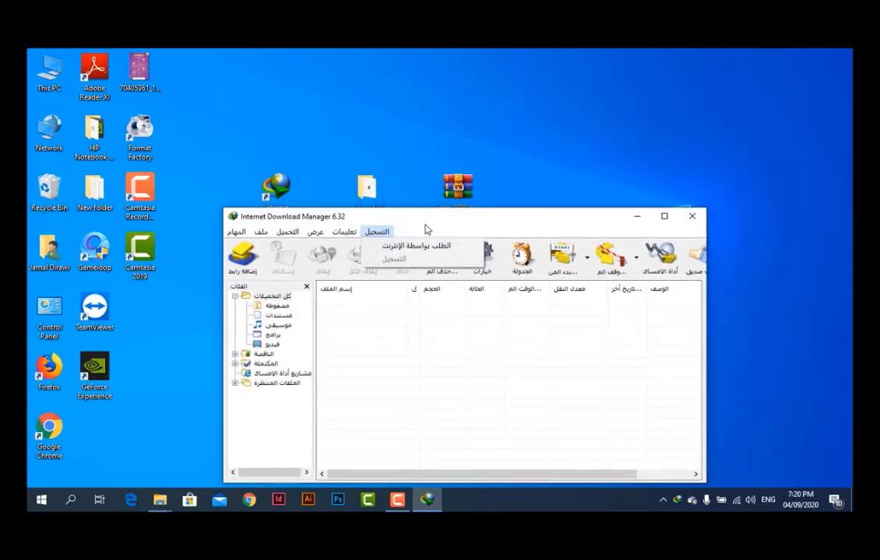
pyautogui.moveTo(425, 226); pyautogui.dragTo(420, 154)
pyautogui.click(682, 147)
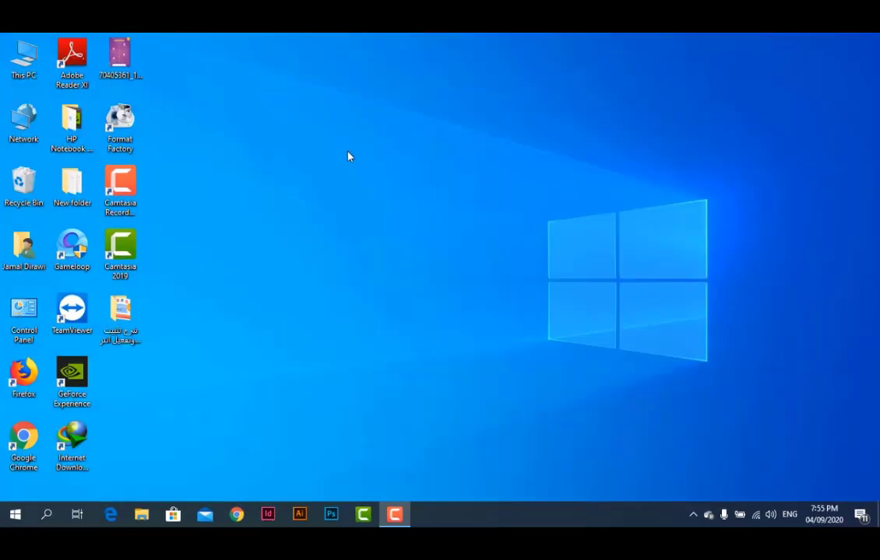
# - Refresh the desktop, open Google Chrome, and enable the newly added IDM Integration Module extension
pyautogui.rightClick(353, 160)
pyautogui.click(413, 200)
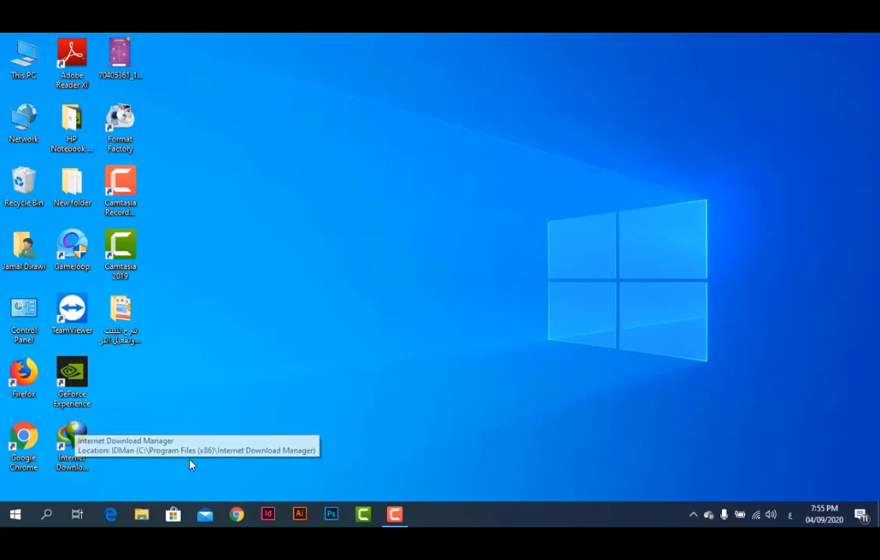
pyautogui.click(237, 515)
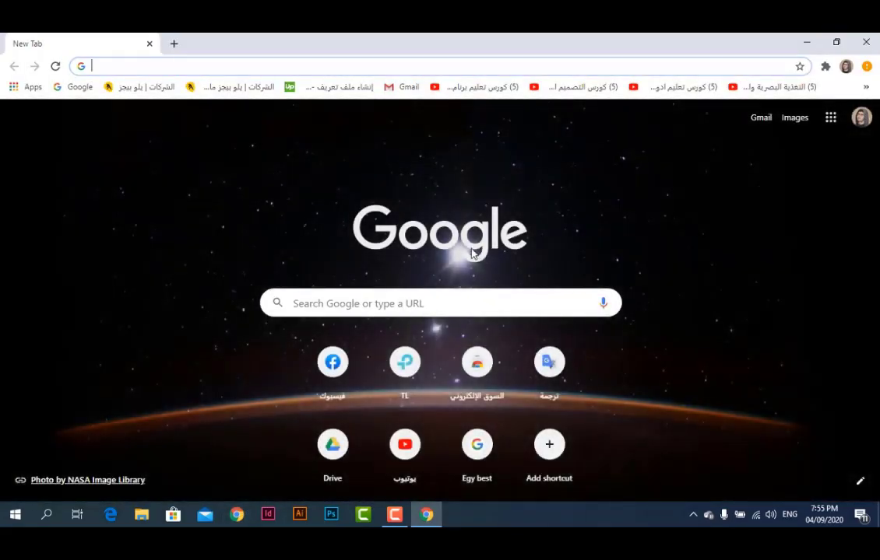
pyautogui.click(867, 68)
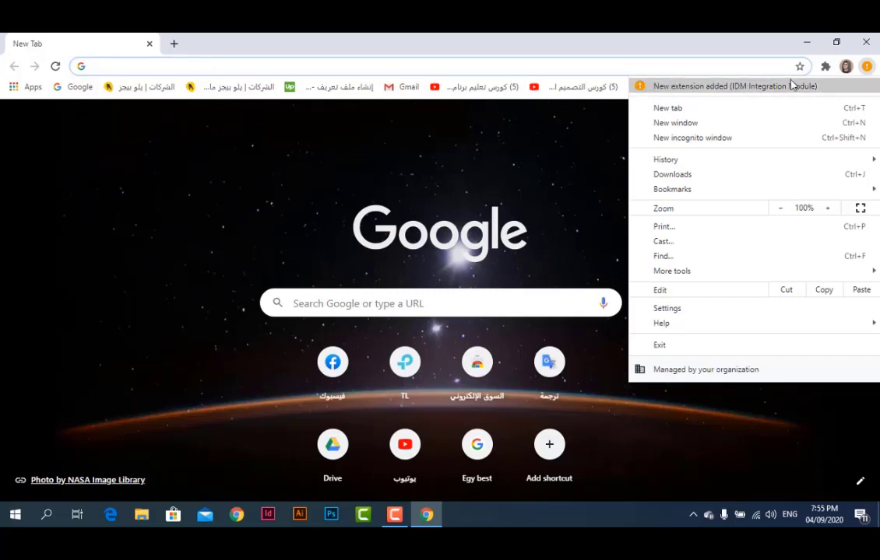
pyautogui.click(723, 88)
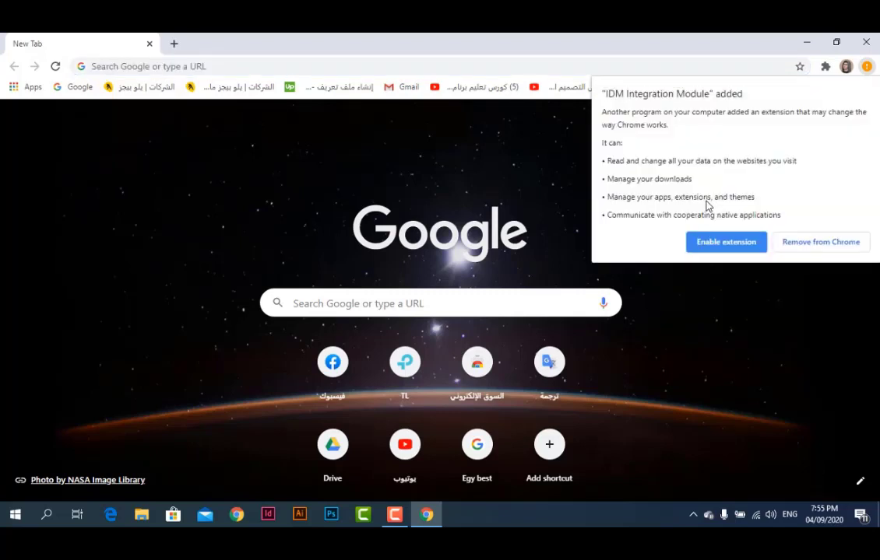
pyautogui.click(722, 245)
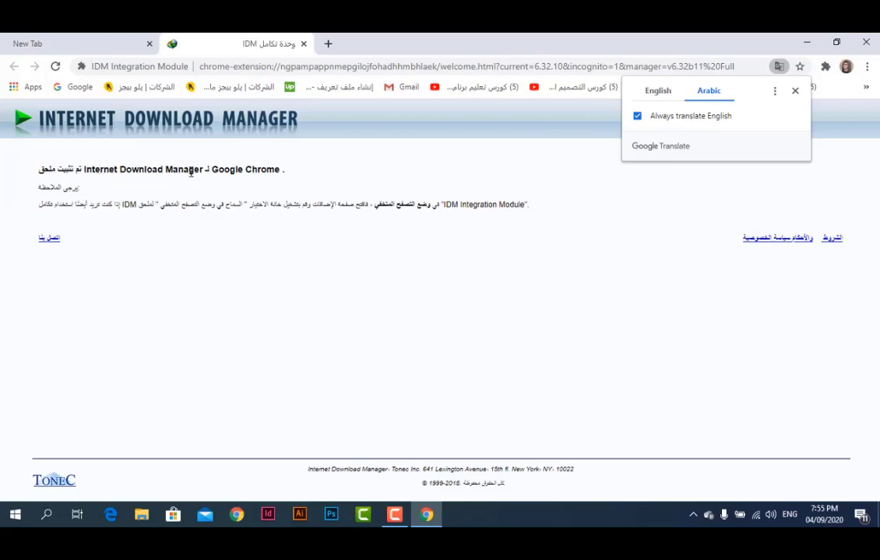
# - Open Chrome's Extensions page from the New Tab page and locate the IDM Integration Module
pyautogui.click(94, 45)
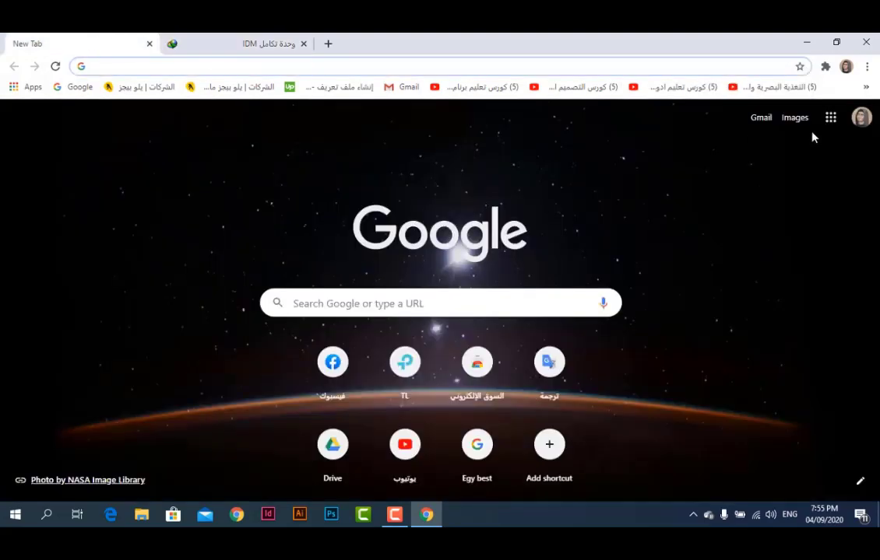
pyautogui.click(868, 72)
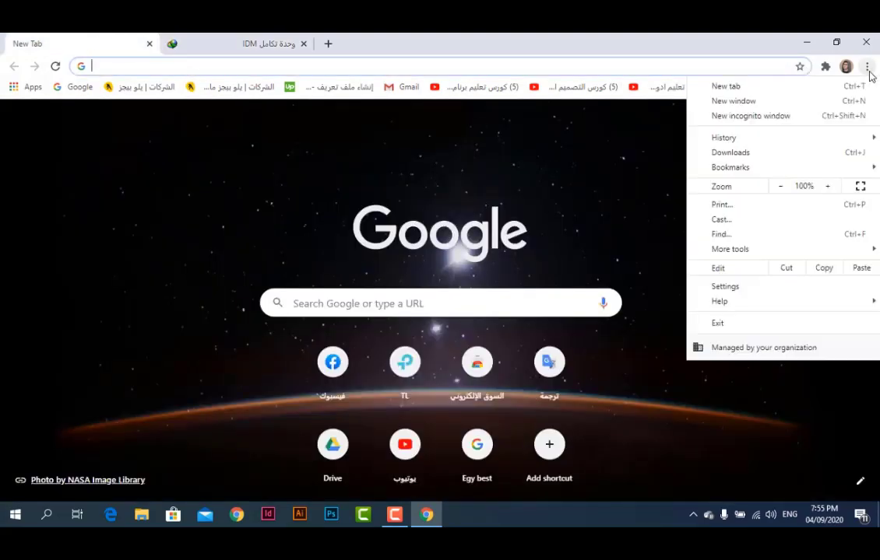
pyautogui.moveTo(795, 257)
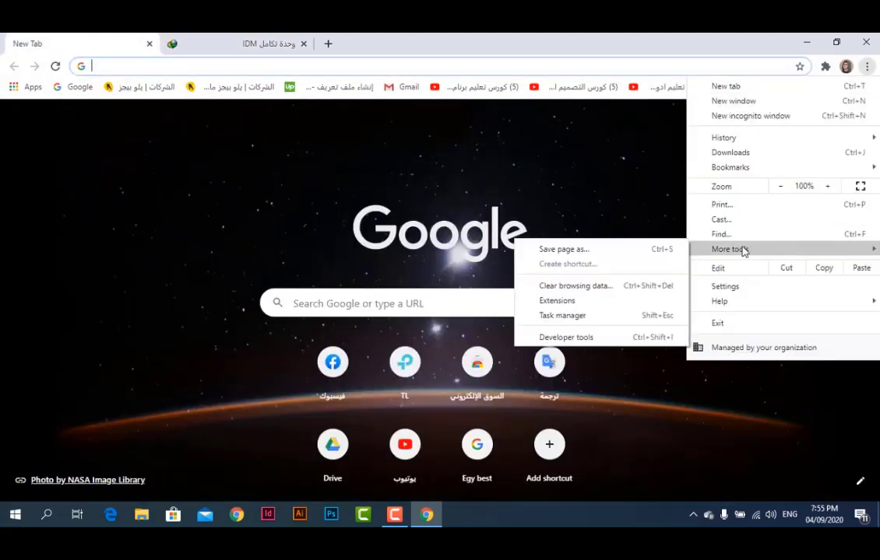
pyautogui.click(557, 302)
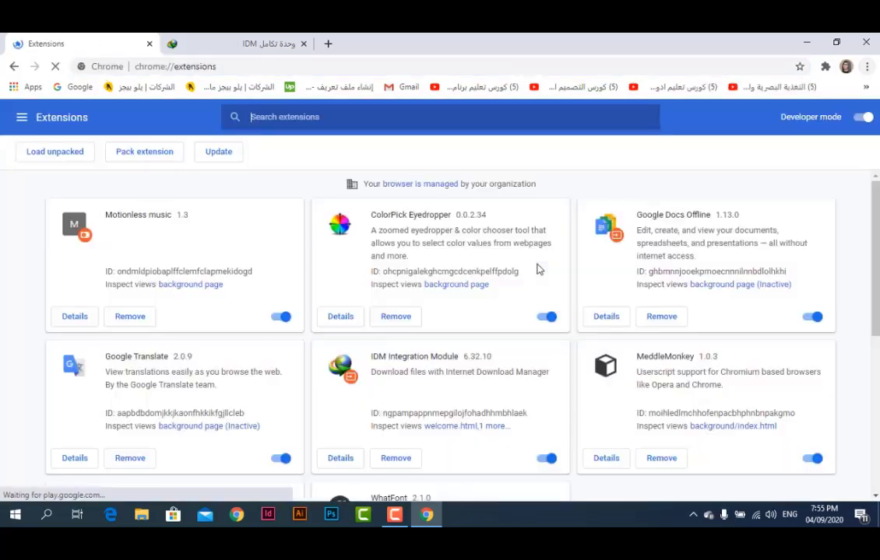
pyautogui.scroll(-1, 495, 269)
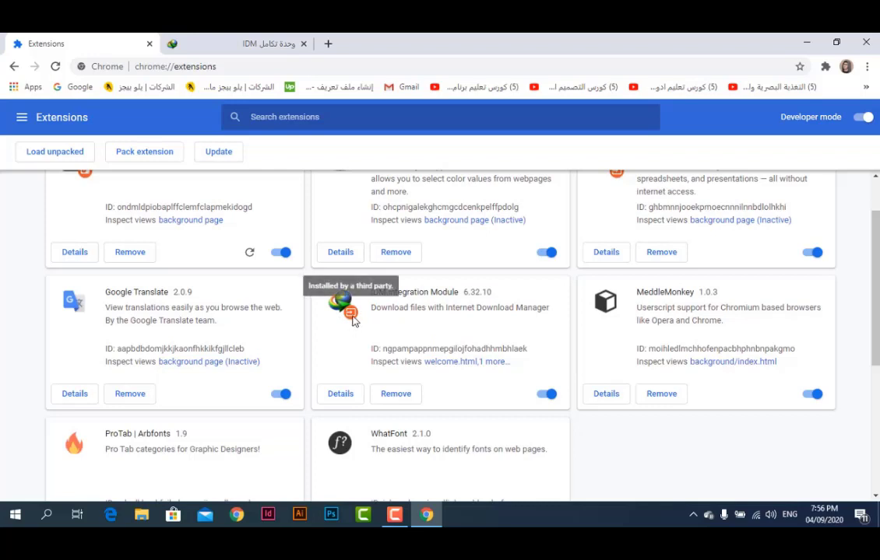
# - Remove the IDM Integration Module extension from Chrome and minimize the browser
pyautogui.click(394, 395)
pyautogui.click(723, 149)
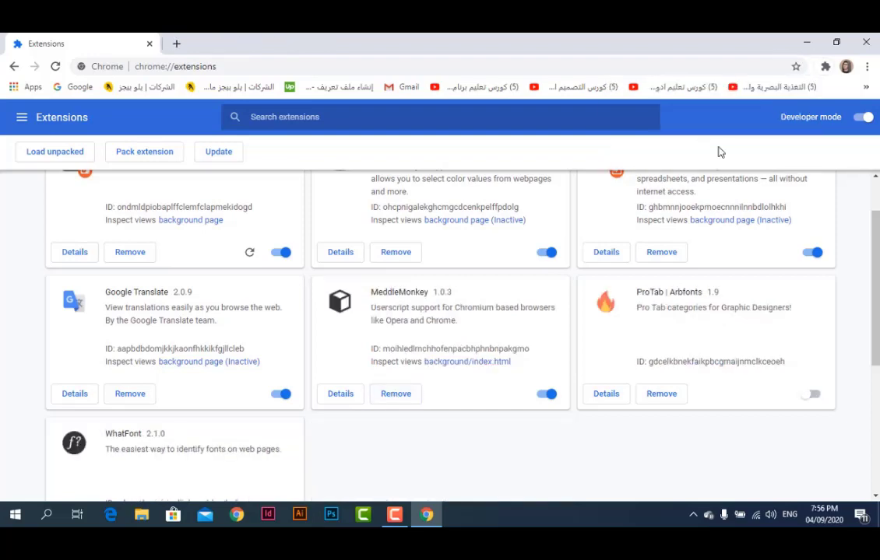
pyautogui.scroll(-3, 381, 267)
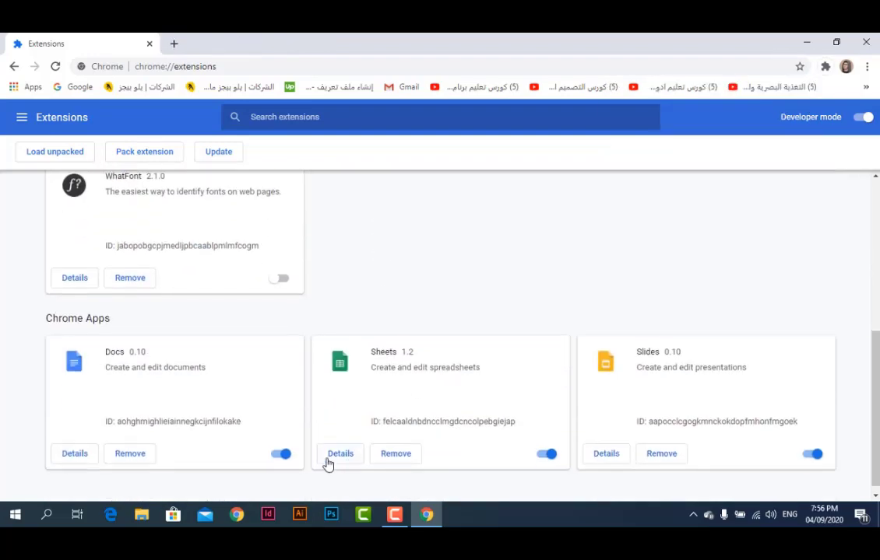
pyautogui.click(806, 42)
# - Open the file location of the Internet Download Manager desktop shortcut and maximize the folder window
pyautogui.click(79, 441)
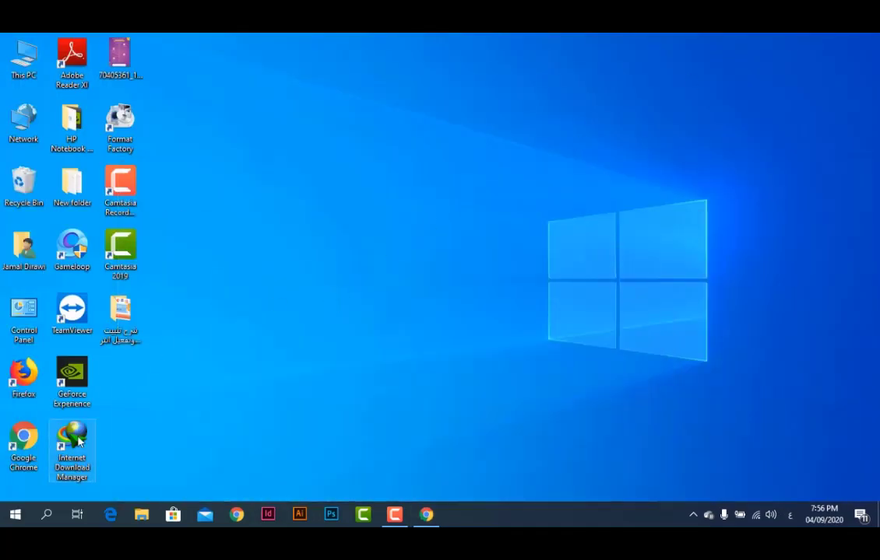
pyautogui.rightClick(79, 441)
pyautogui.click(160, 119)
pyautogui.rightClick(85, 439)
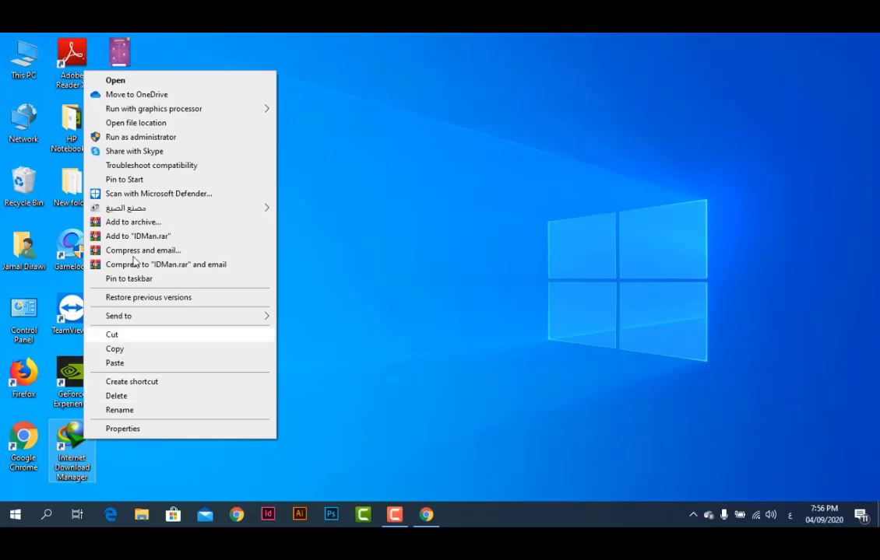
pyautogui.click(137, 123)
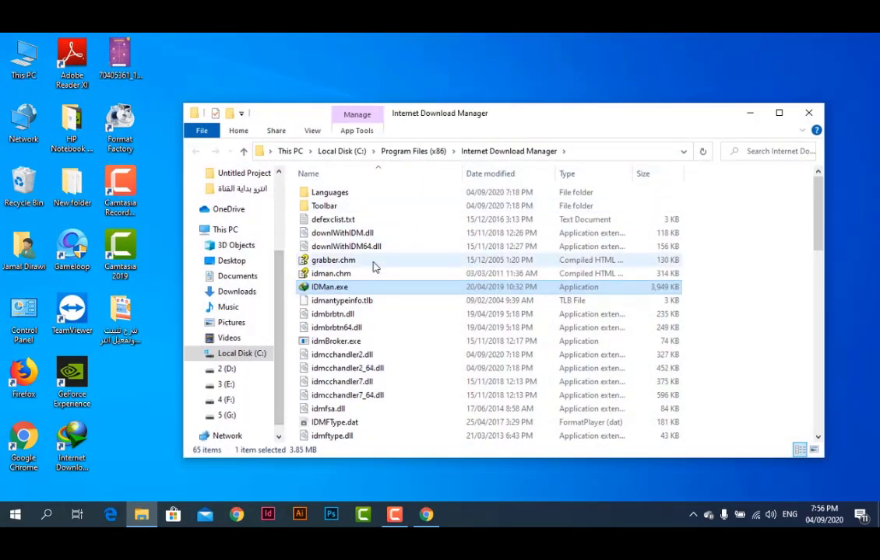
pyautogui.click(723, 279)
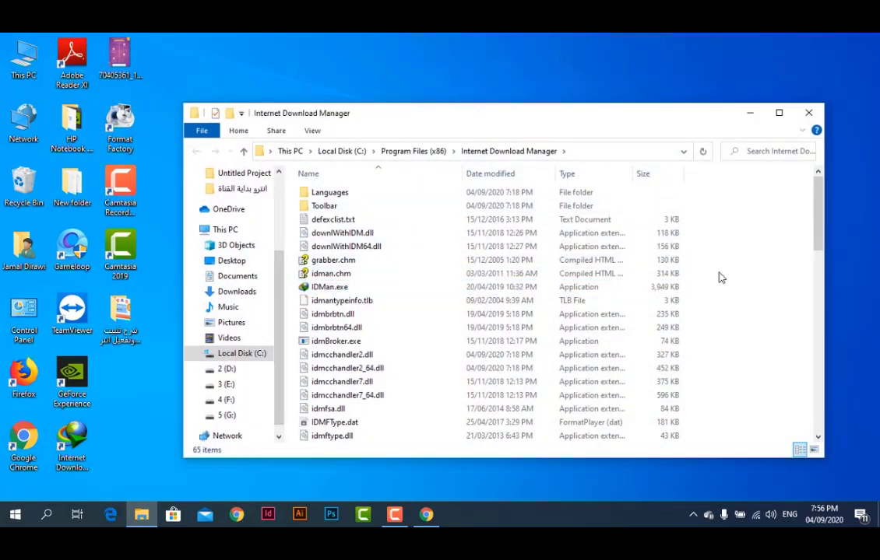
pyautogui.doubleClick(580, 125)
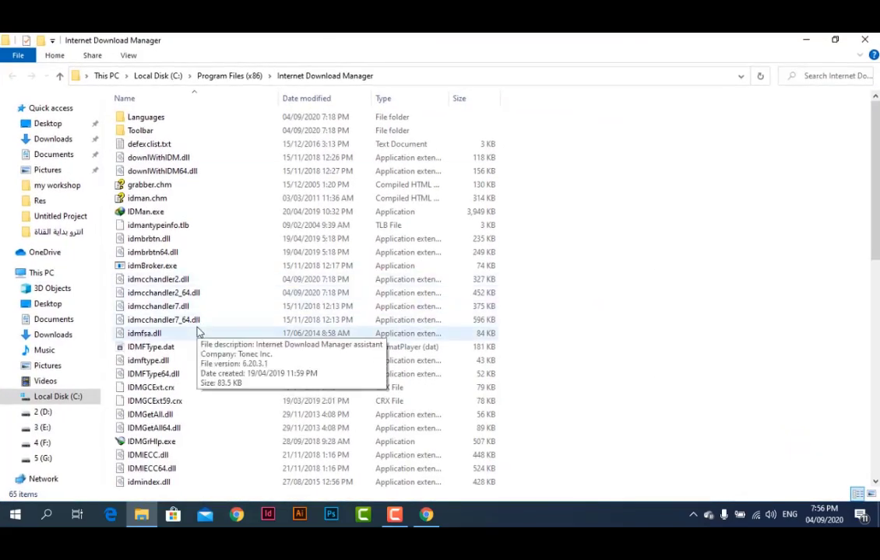
# - Add the IDM Integration Module to Chrome from IDMGCExt.crx, dismiss the sync offer, and locate the module on the Extensions page
pyautogui.scroll(-1, 175, 362)
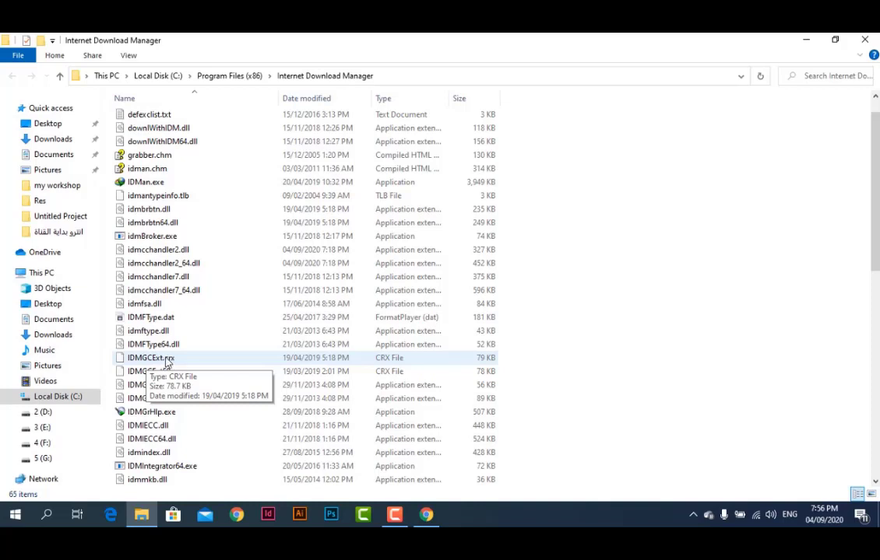
pyautogui.click(170, 363)
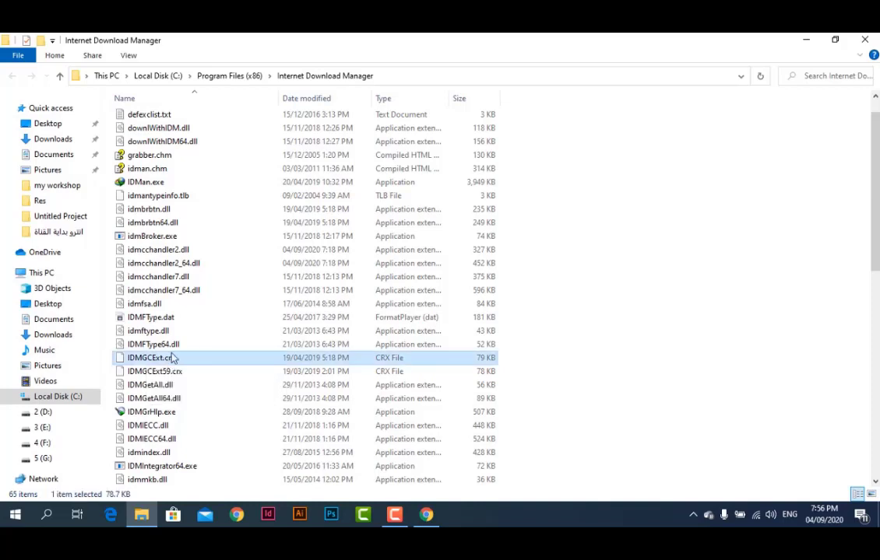
pyautogui.moveTo(189, 363); pyautogui.dragTo(437, 288)
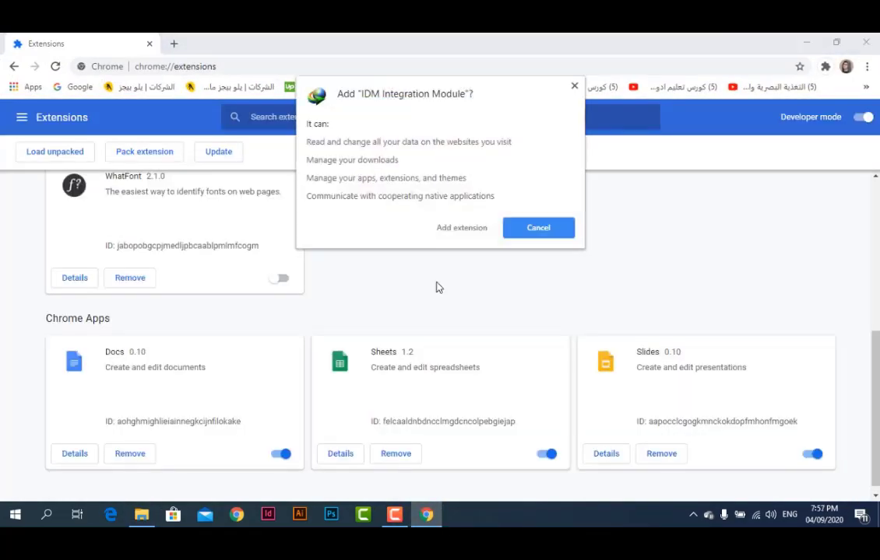
pyautogui.click(449, 230)
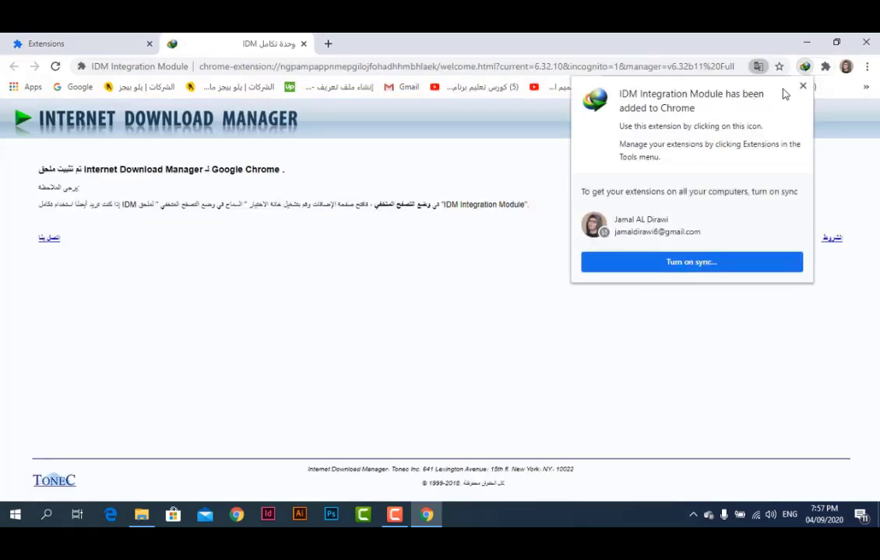
pyautogui.click(802, 85)
pyautogui.click(108, 39)
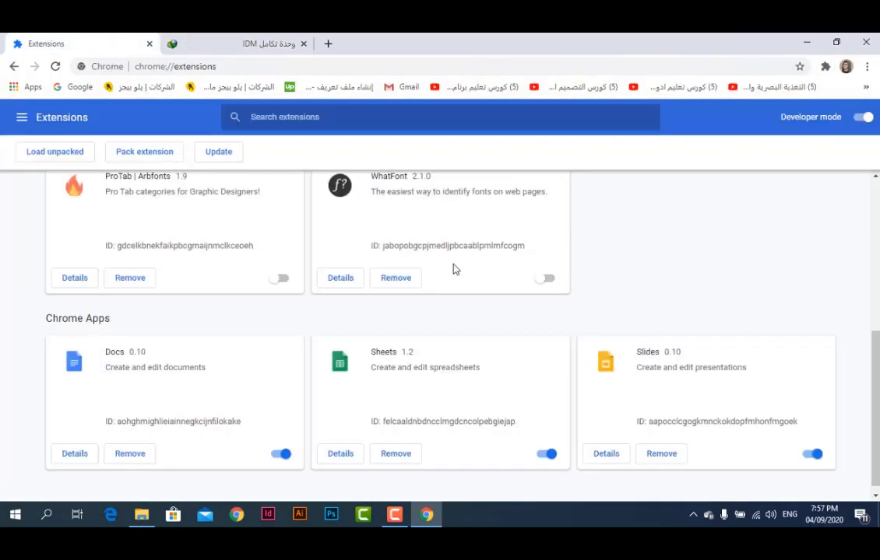
pyautogui.scroll(3, 455, 271)
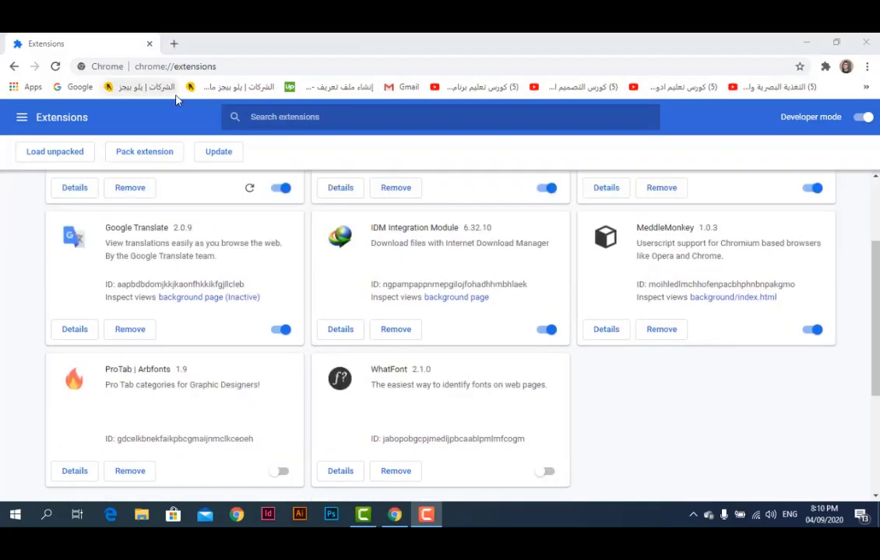
pyautogui.click(174, 44)
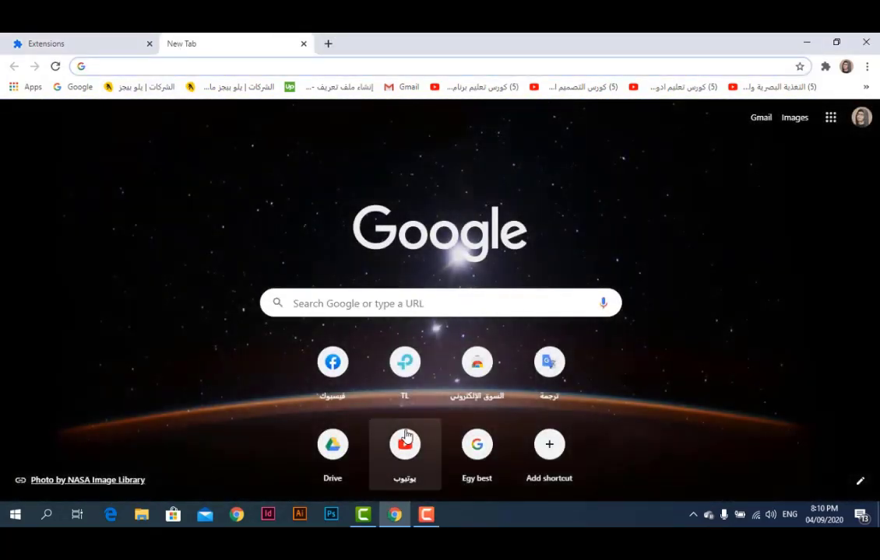
pyautogui.click(402, 438)
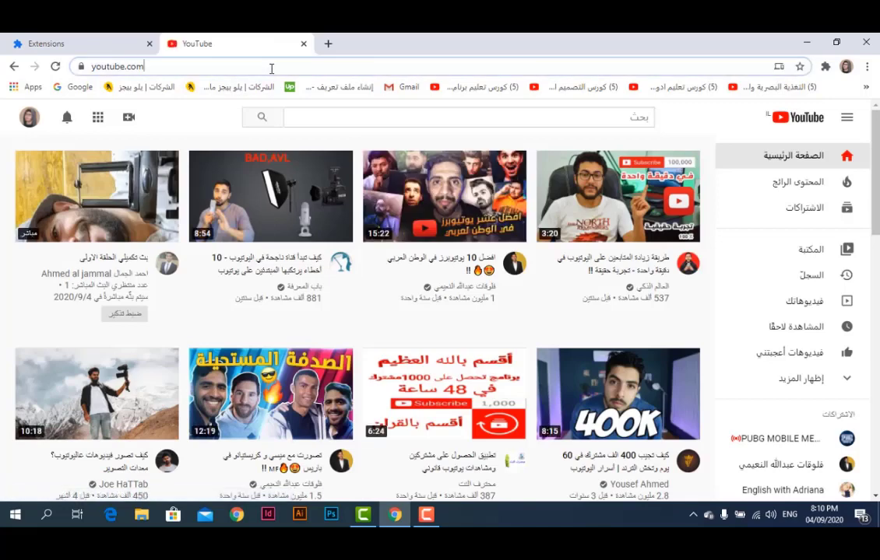
pyautogui.click(272, 67)
pyautogui.press('BackSpace')
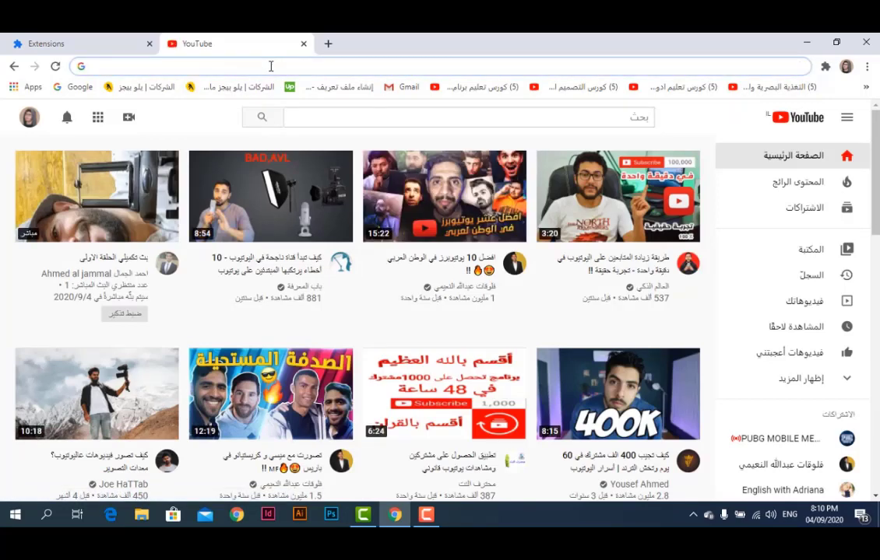
pyautogui.write('https://youtu.be/MFzZKCGixZc')
pyautogui.press('Return')
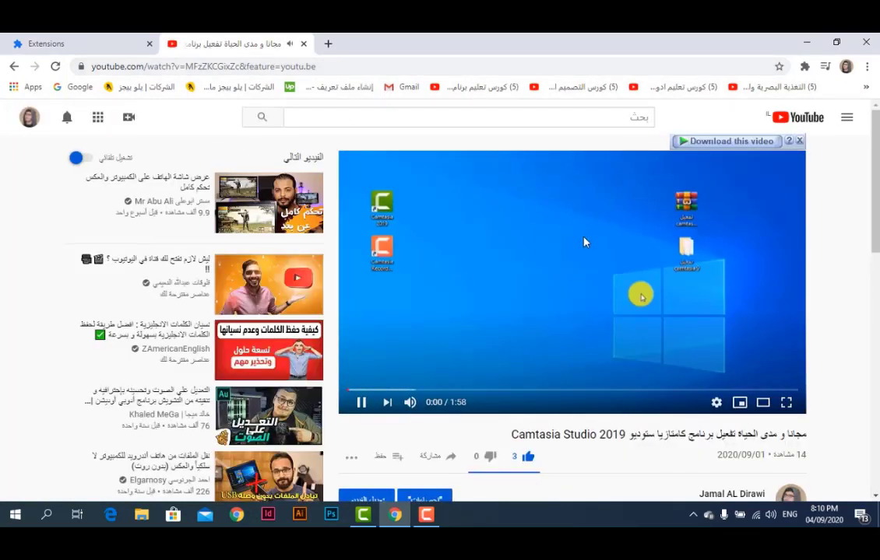
# - Pause the YouTube video and request its download through Internet Download Manager
pyautogui.click(569, 258)
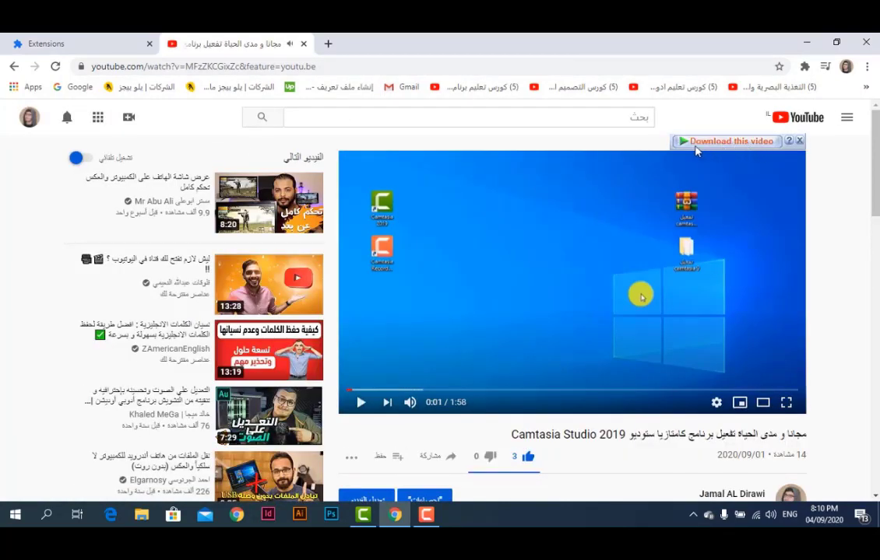
pyautogui.click(742, 146)
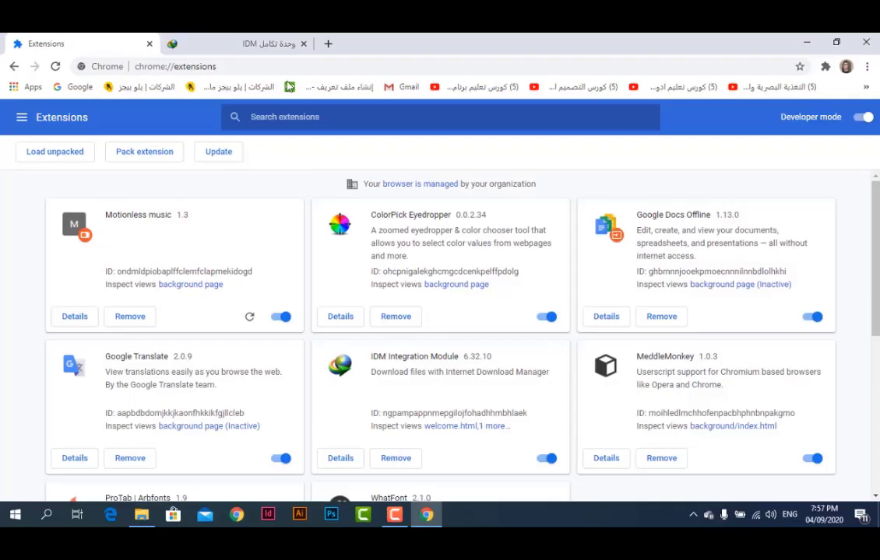
# - Close the IDM Integration Module welcome tab, keeping the Extensions page open
pyautogui.click(278, 37)
pyautogui.click(303, 44)
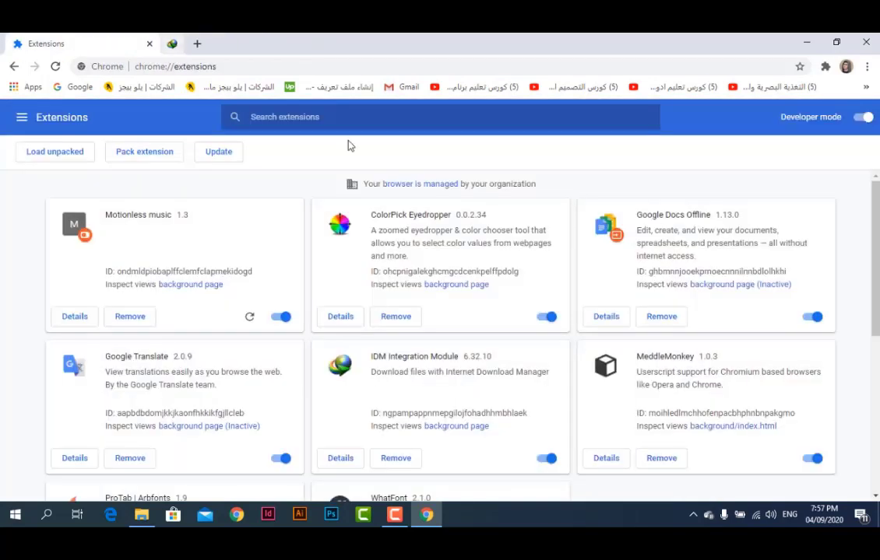